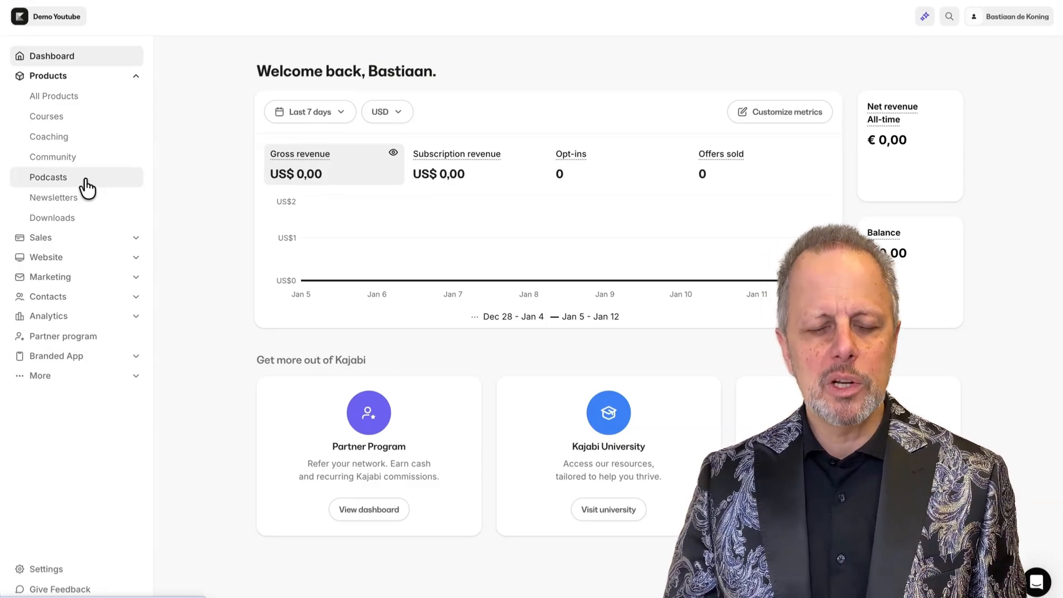
Browse the sidebar sections and review the list of published offers.
{"action": "left_click", "coordinate": [136, 76]}
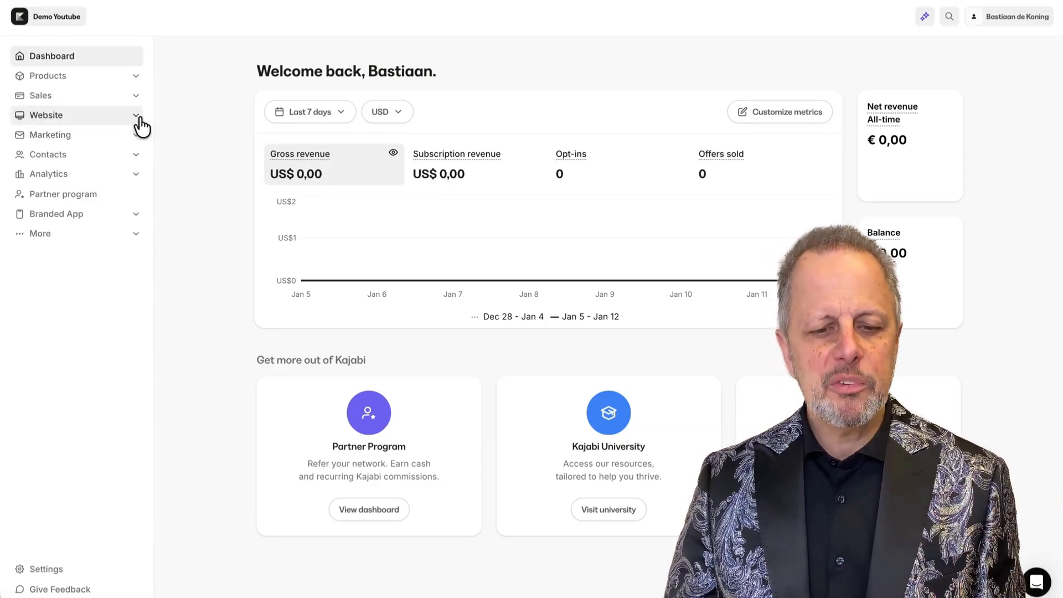
{"action": "left_click", "coordinate": [136, 115]}
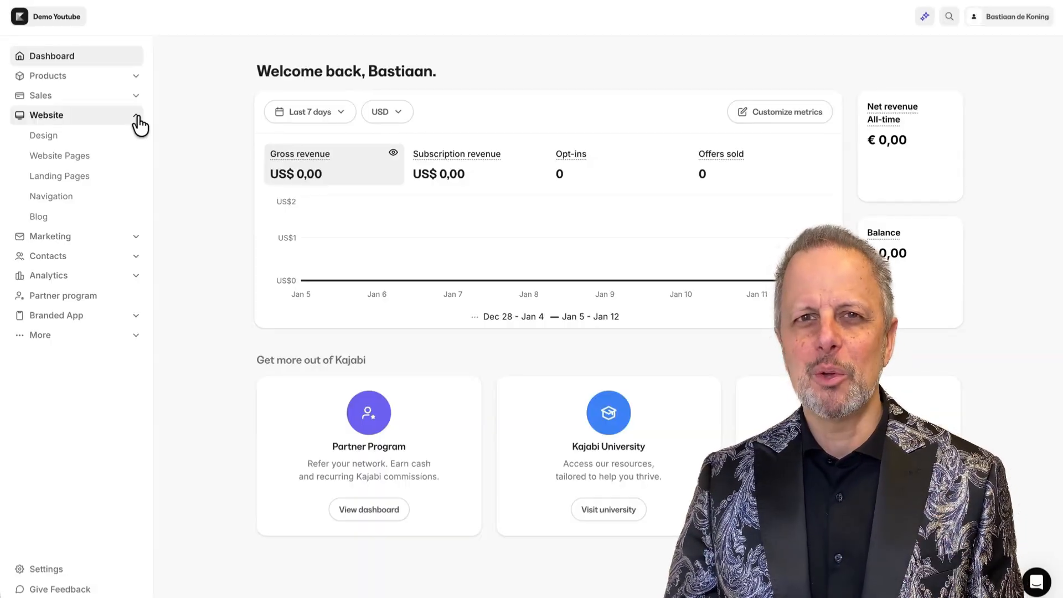
{"action": "left_click", "coordinate": [138, 118]}
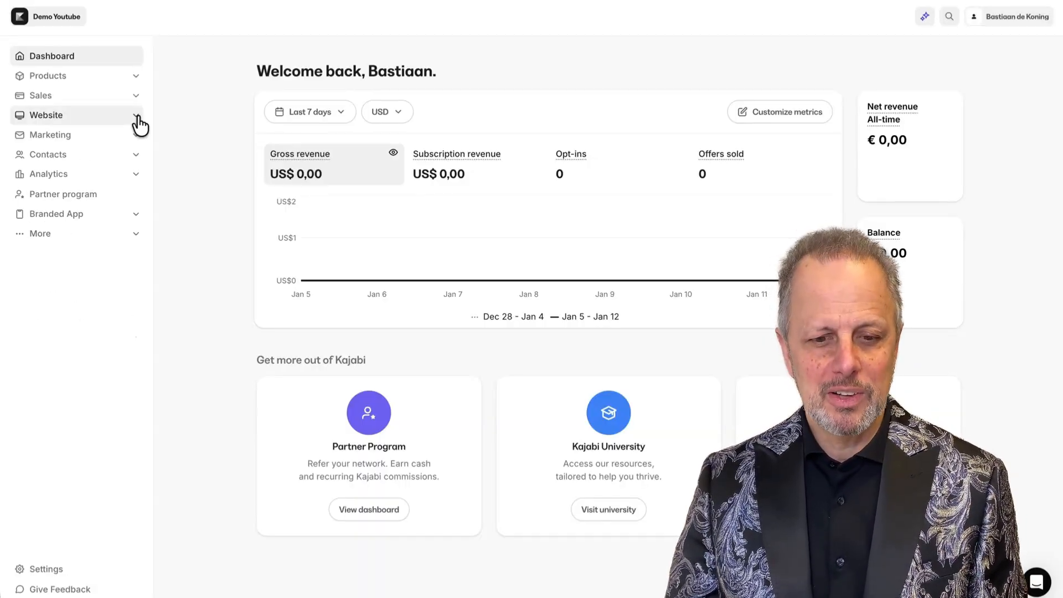
{"action": "left_click", "coordinate": [135, 102]}
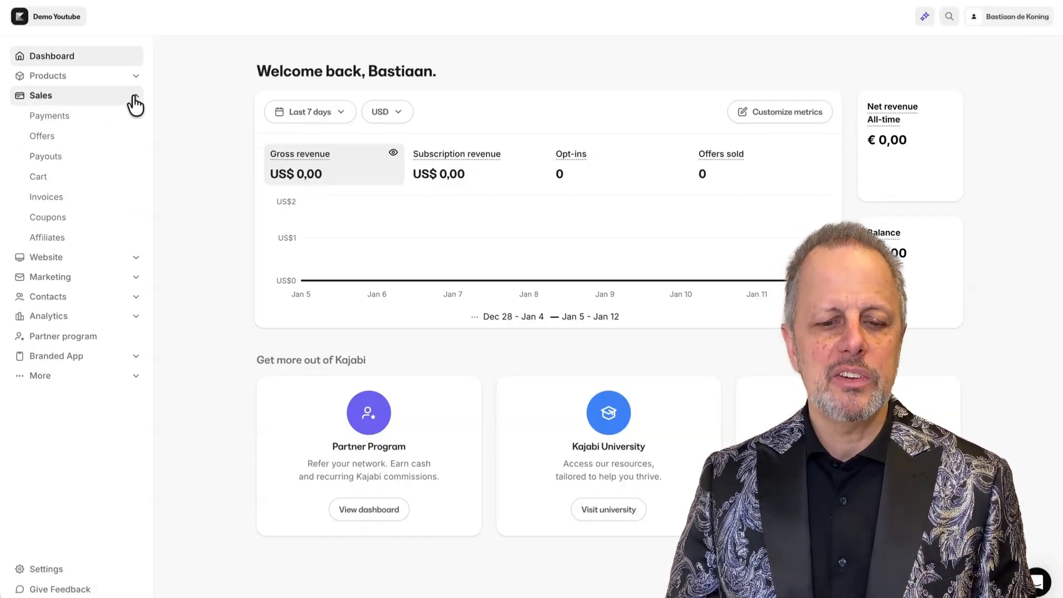
{"action": "left_click", "coordinate": [49, 142]}
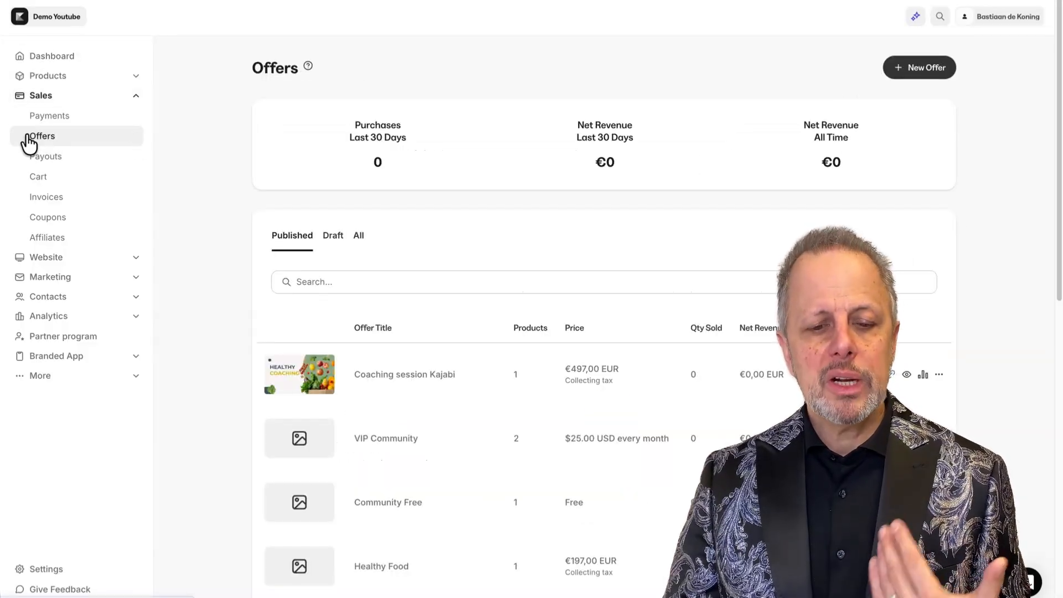
{"action": "scroll", "coordinate": [220, 333], "scroll_direction": "down", "scroll_amount": 7}
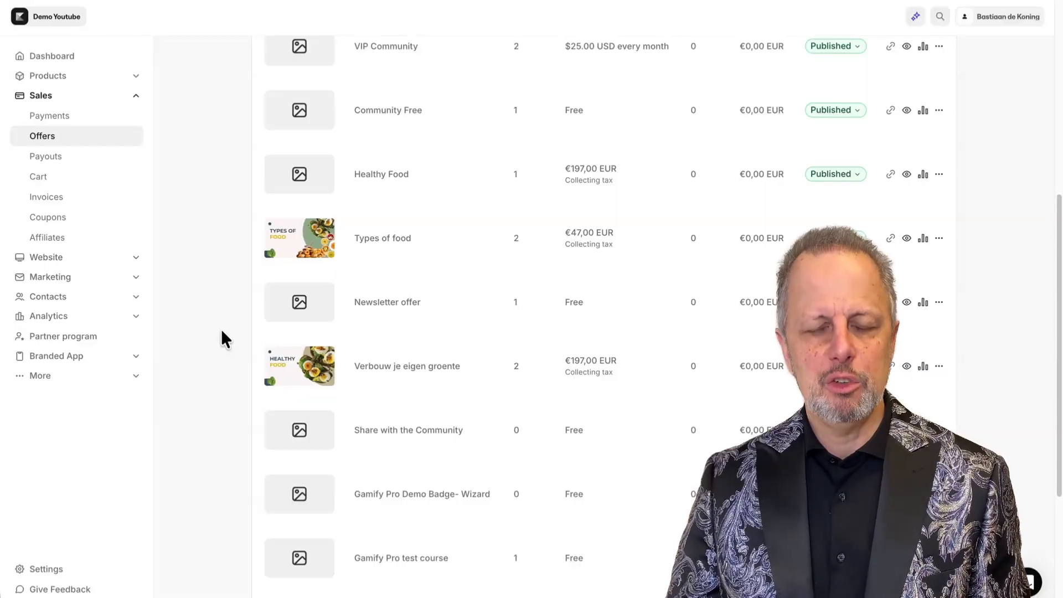
{"action": "scroll", "coordinate": [222, 329], "scroll_direction": "up", "scroll_amount": 7}
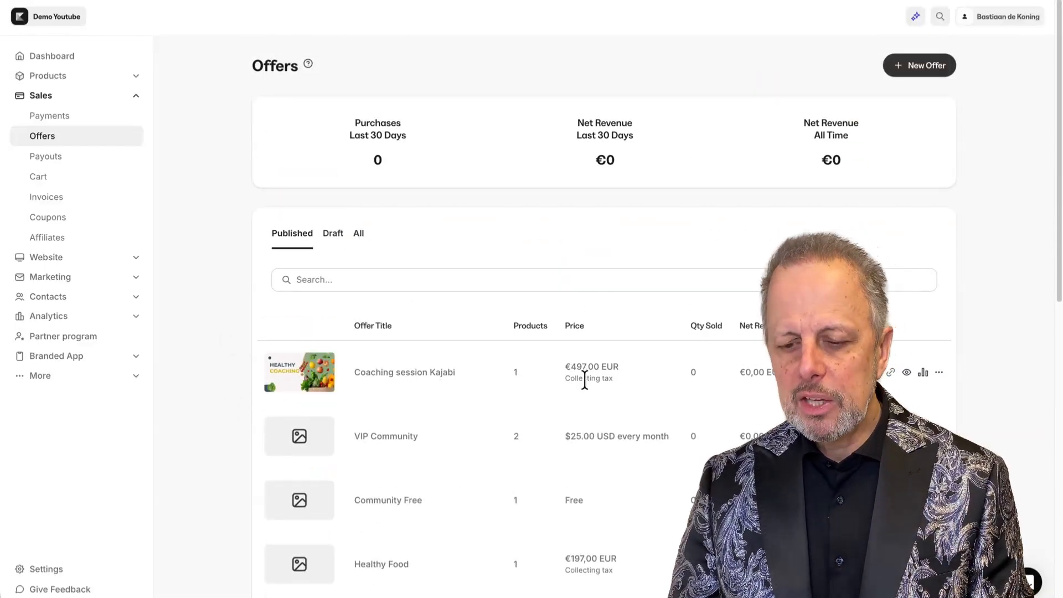
{"action": "scroll", "coordinate": [593, 449], "scroll_direction": "down", "scroll_amount": 1}
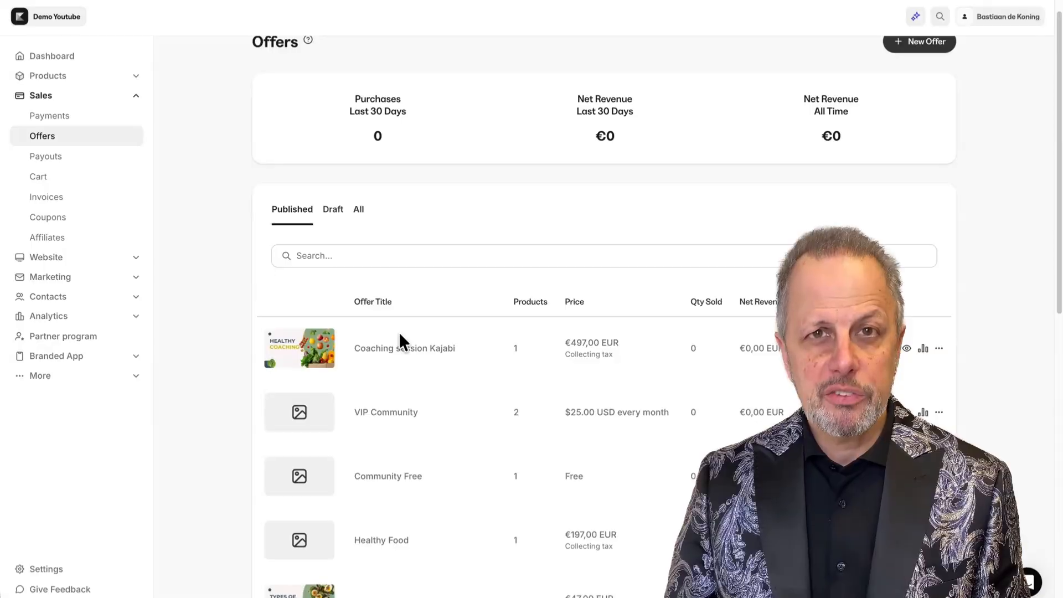
{"action": "scroll", "coordinate": [538, 338], "scroll_direction": "down", "scroll_amount": 10}
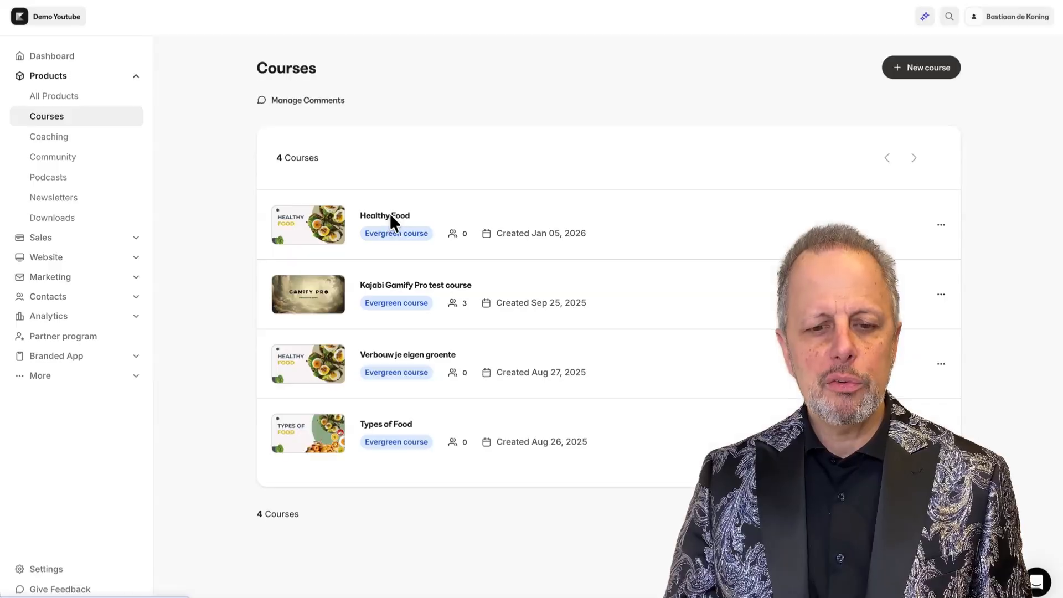
Open the Healthy Food course and view the offers linked to it.
{"action": "left_click", "coordinate": [391, 217]}
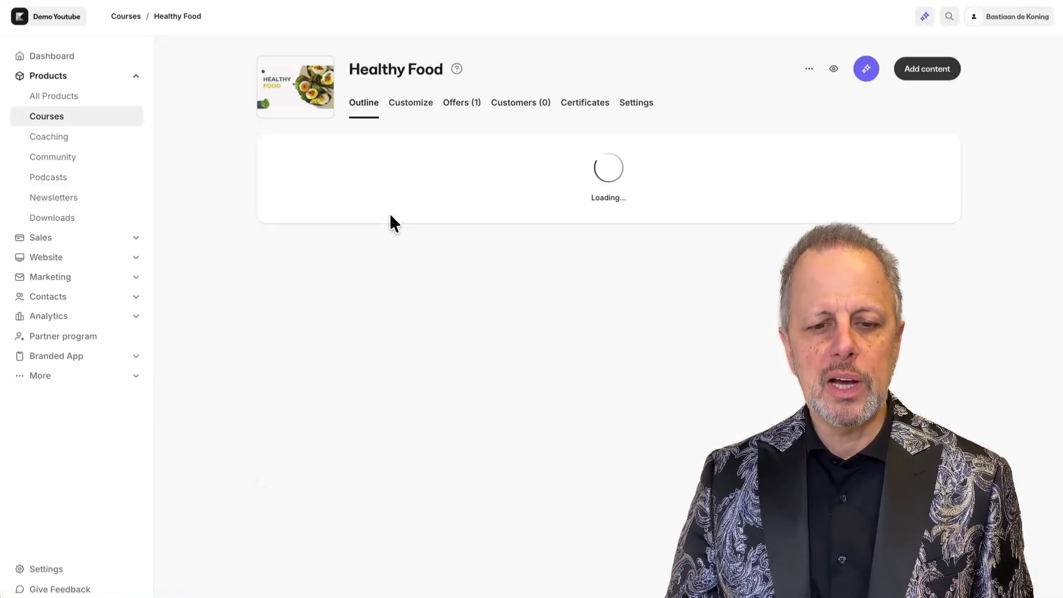
{"action": "left_click", "coordinate": [459, 109]}
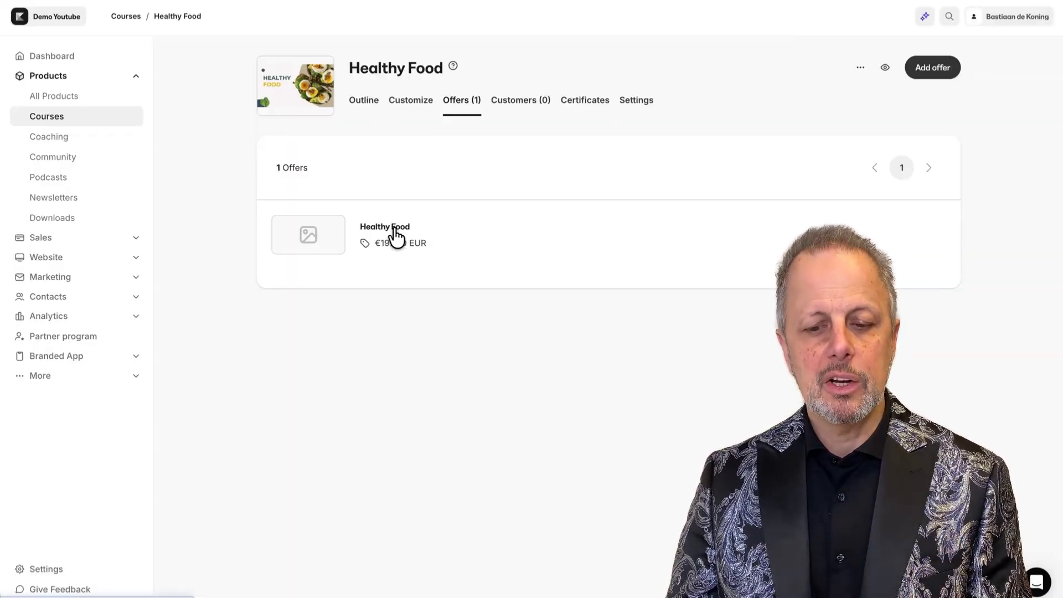
{"action": "left_click", "coordinate": [53, 239]}
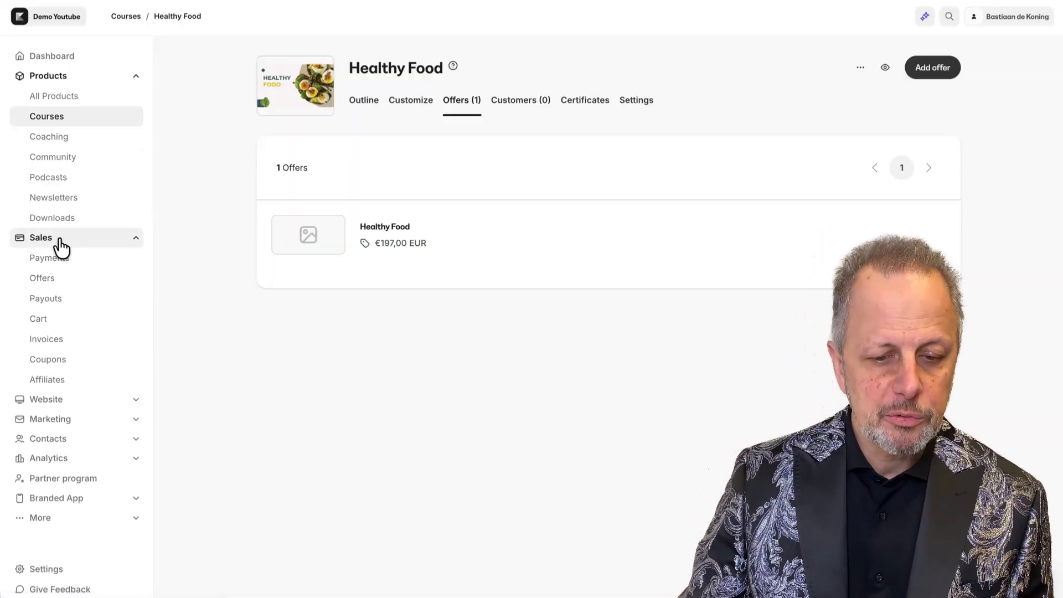
{"action": "left_click", "coordinate": [49, 284]}
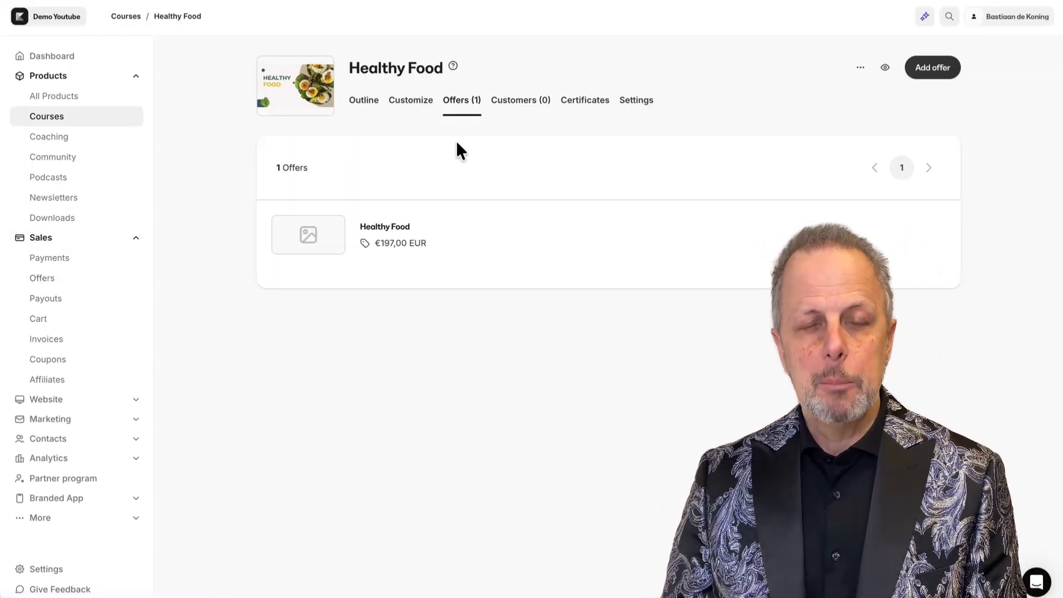
{"action": "left_click", "coordinate": [392, 237]}
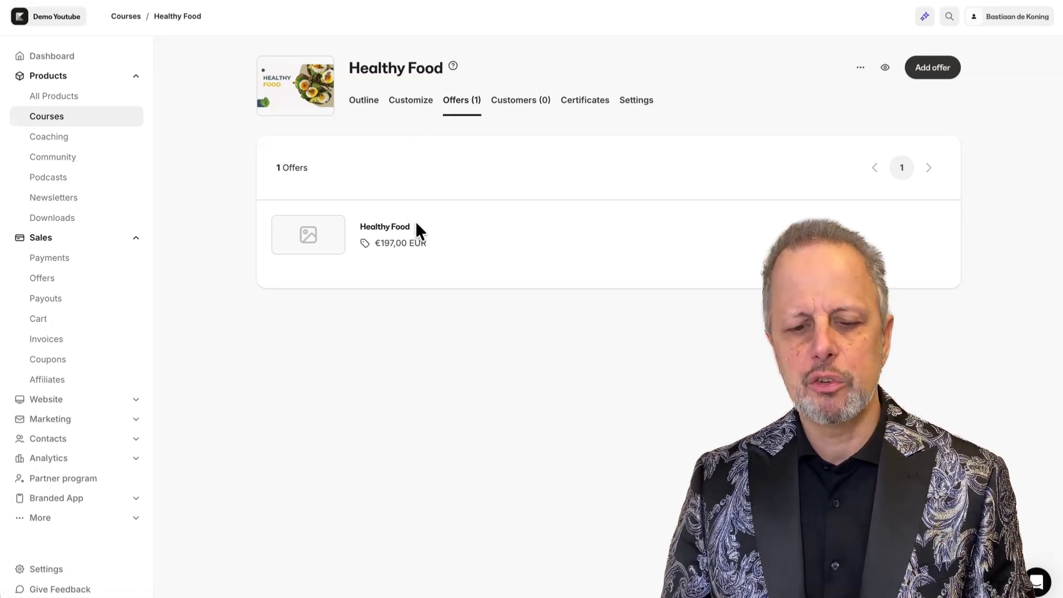
Open the Coaching session Kajabi coaching program and view its offers.
{"action": "left_click", "coordinate": [33, 139]}
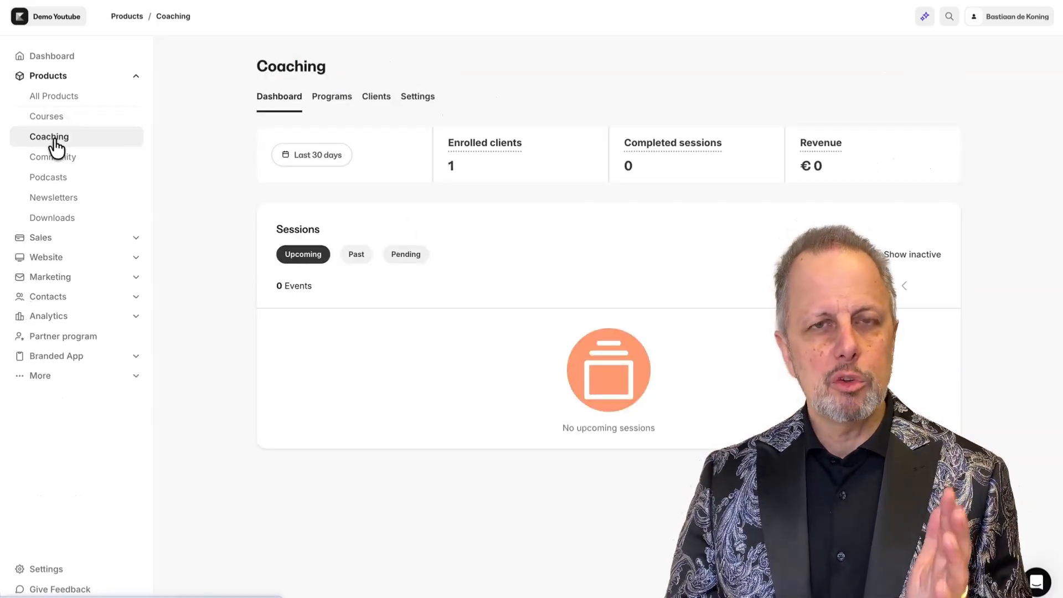
{"action": "left_click", "coordinate": [343, 99]}
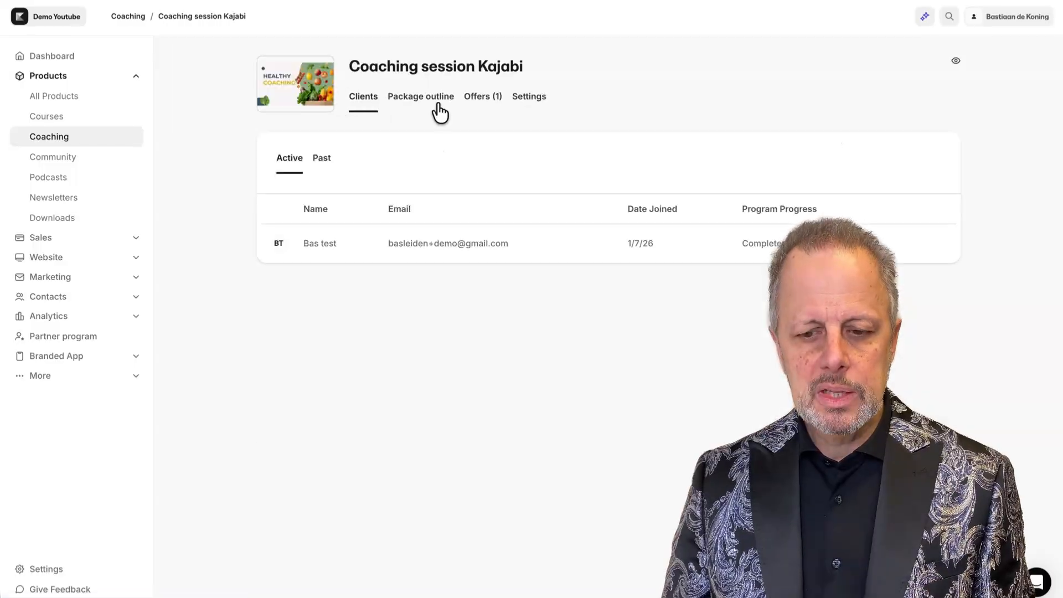
{"action": "left_click", "coordinate": [486, 103]}
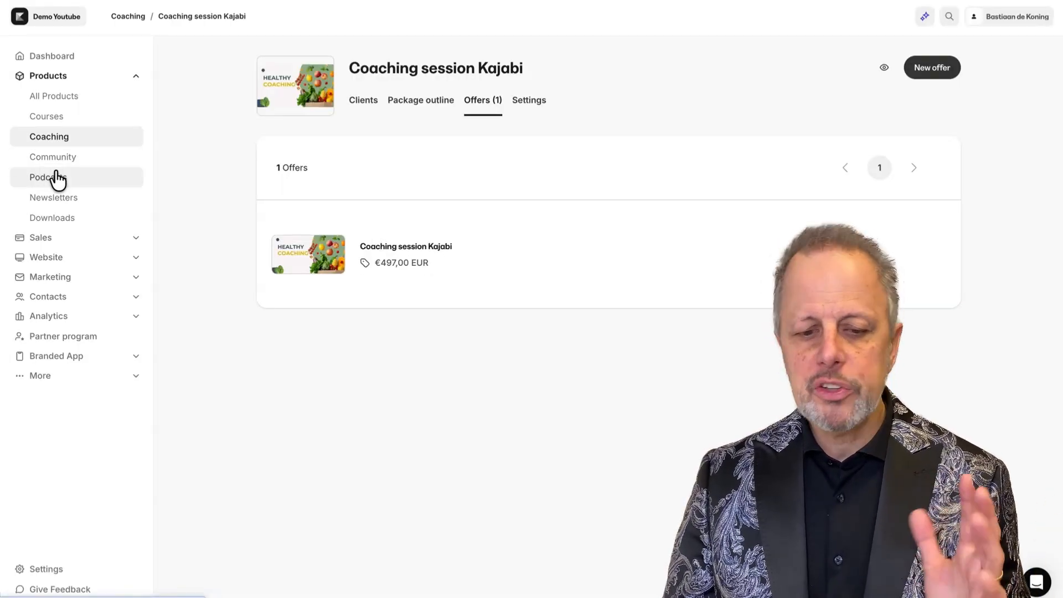
Return to the Healthy Food course offers and open the Healthy Food offer.
{"action": "left_click", "coordinate": [51, 119]}
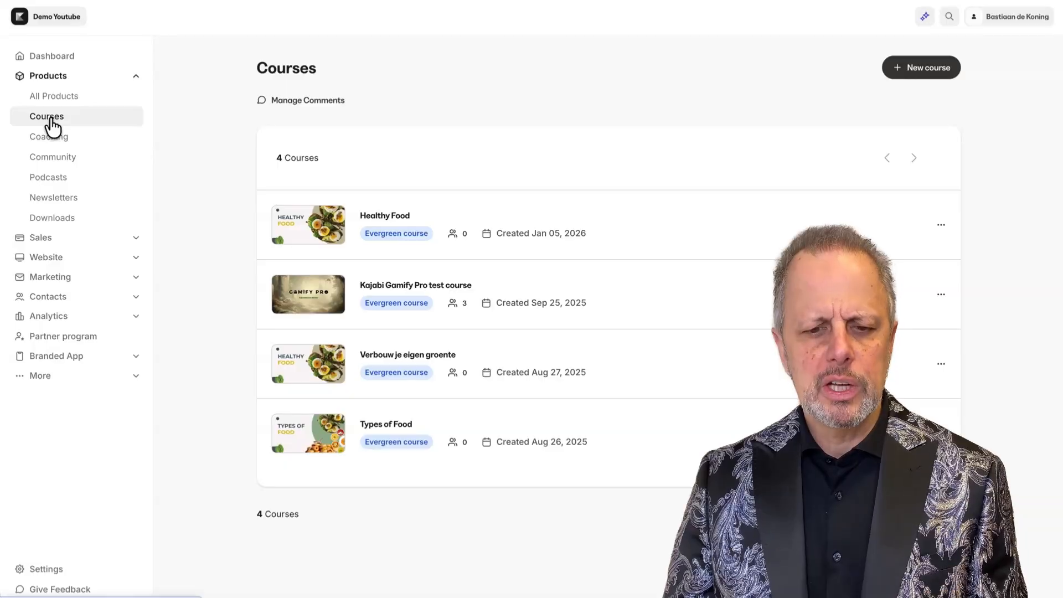
{"action": "left_click", "coordinate": [394, 219]}
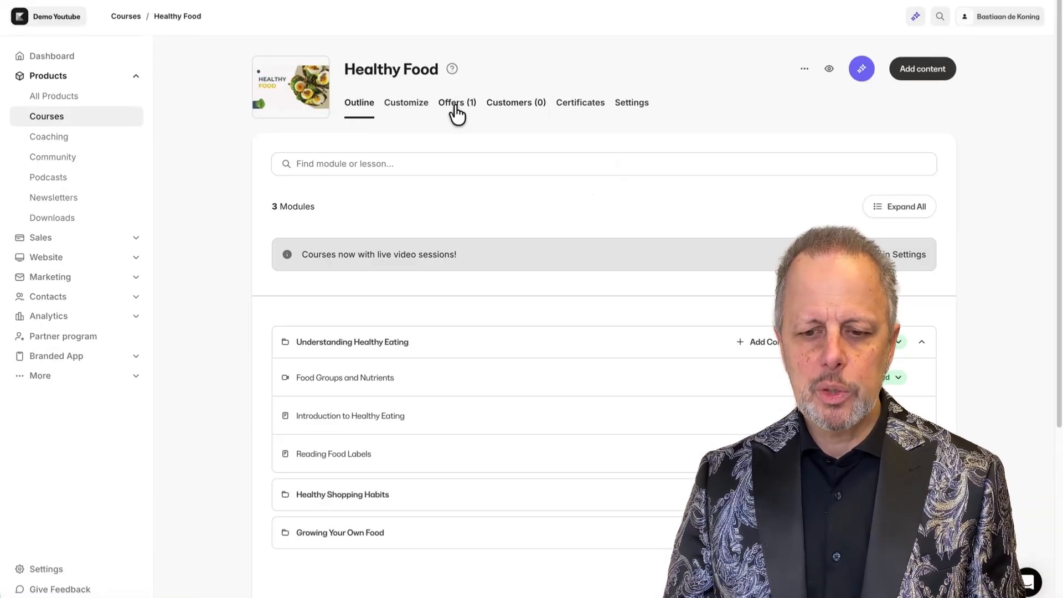
{"action": "left_click", "coordinate": [452, 104]}
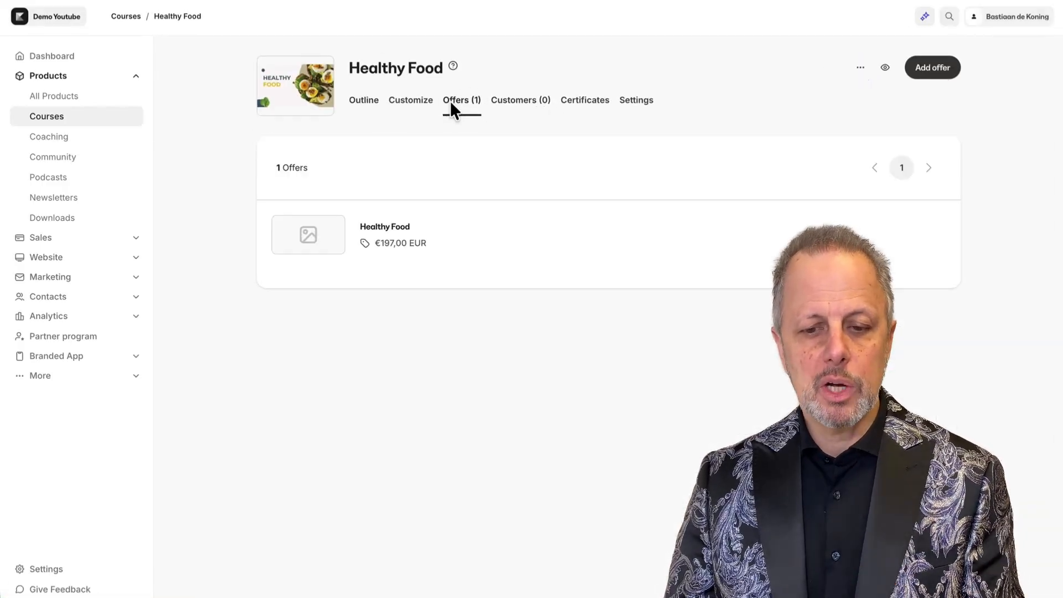
{"action": "left_click", "coordinate": [557, 227]}
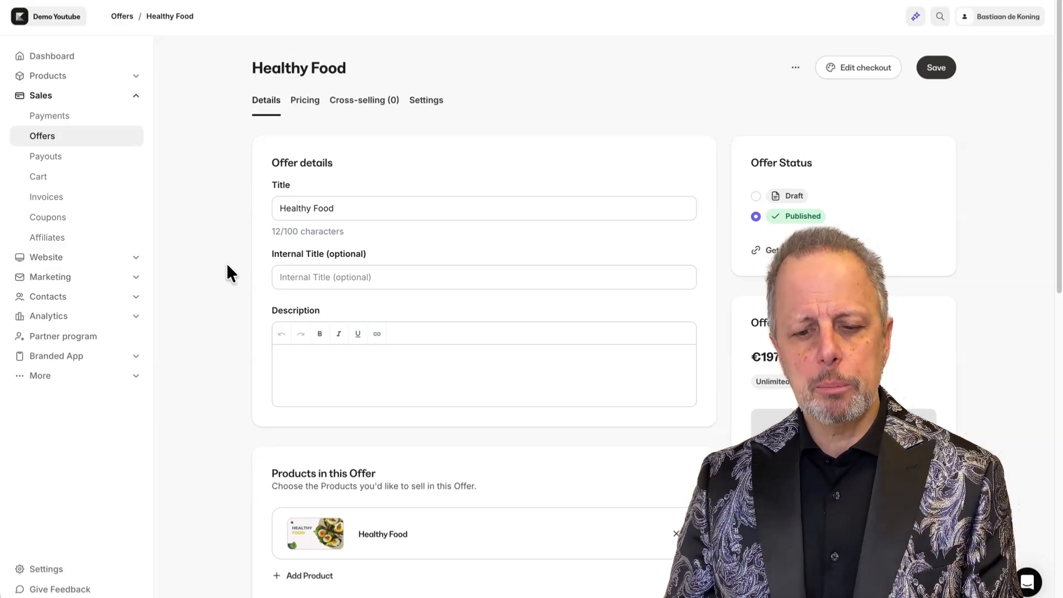
Review the Healthy Food offer's details, including its title, internal title, description and post-purchase settings.
{"action": "scroll", "coordinate": [229, 264], "scroll_direction": "down", "scroll_amount": 4}
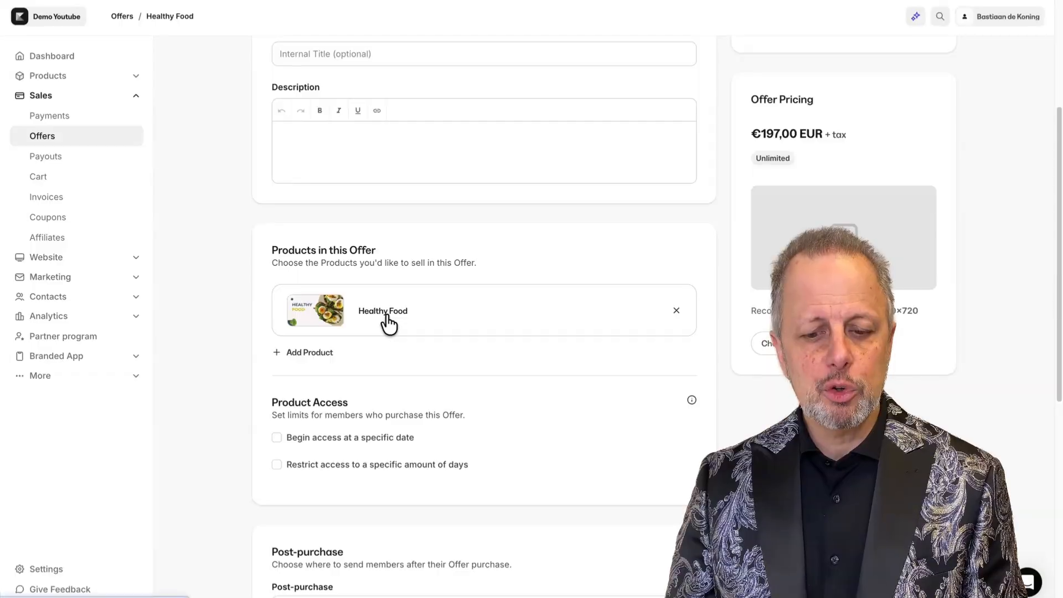
{"action": "scroll", "coordinate": [384, 318], "scroll_direction": "up", "scroll_amount": 4}
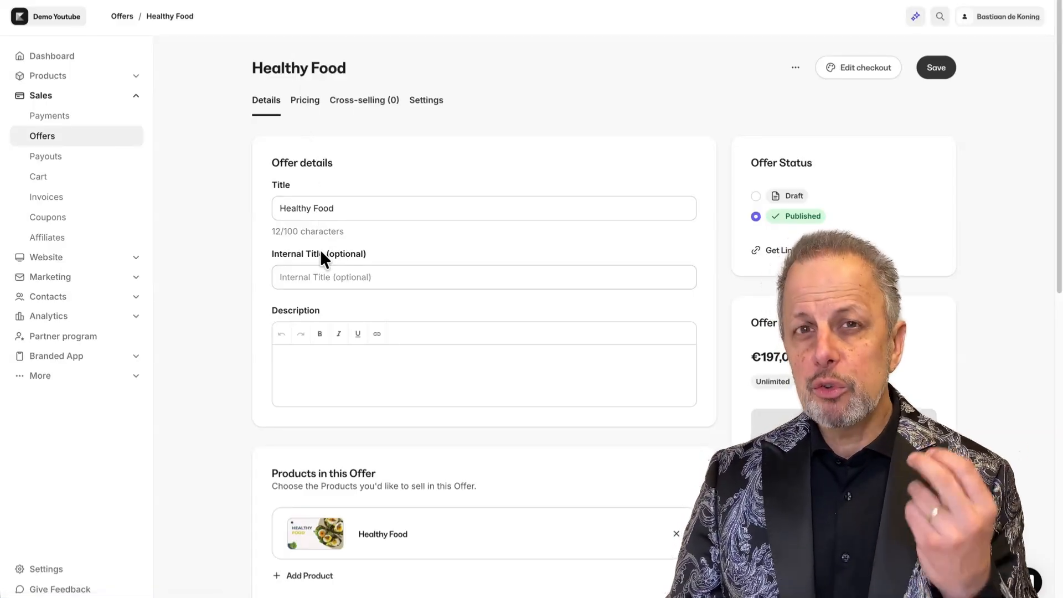
{"action": "scroll", "coordinate": [336, 388], "scroll_direction": "down", "scroll_amount": 15}
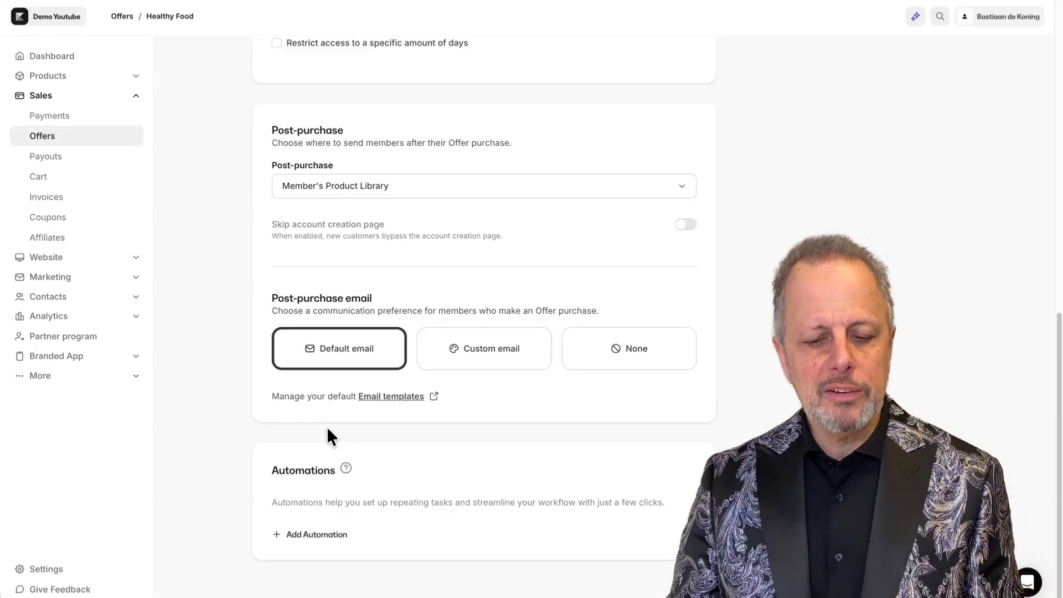
{"action": "scroll", "coordinate": [325, 424], "scroll_direction": "up", "scroll_amount": 15}
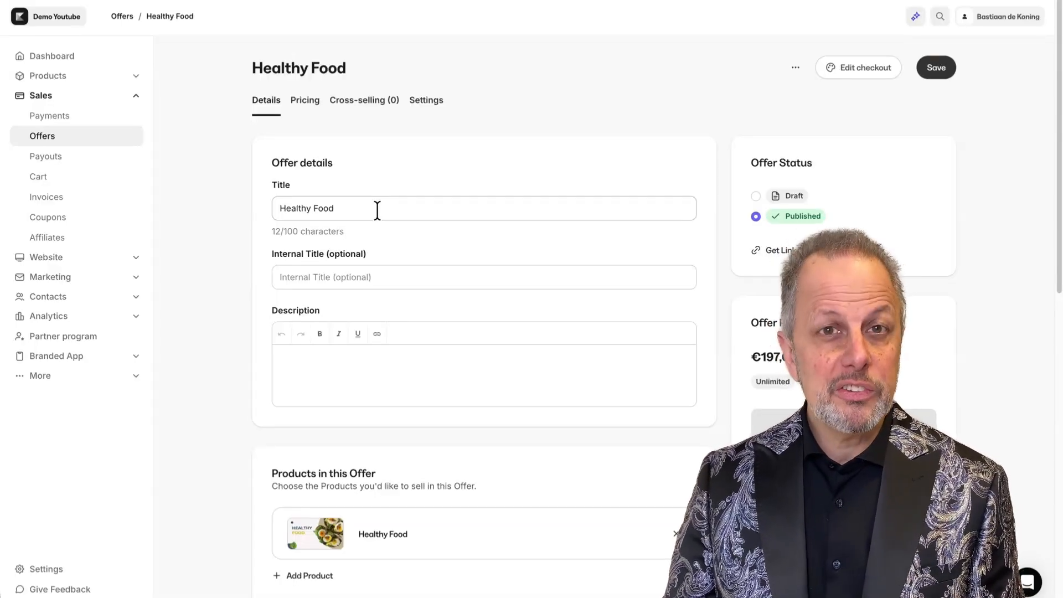
{"action": "left_click_drag", "start_coordinate": [377, 209], "coordinate": [253, 205]}
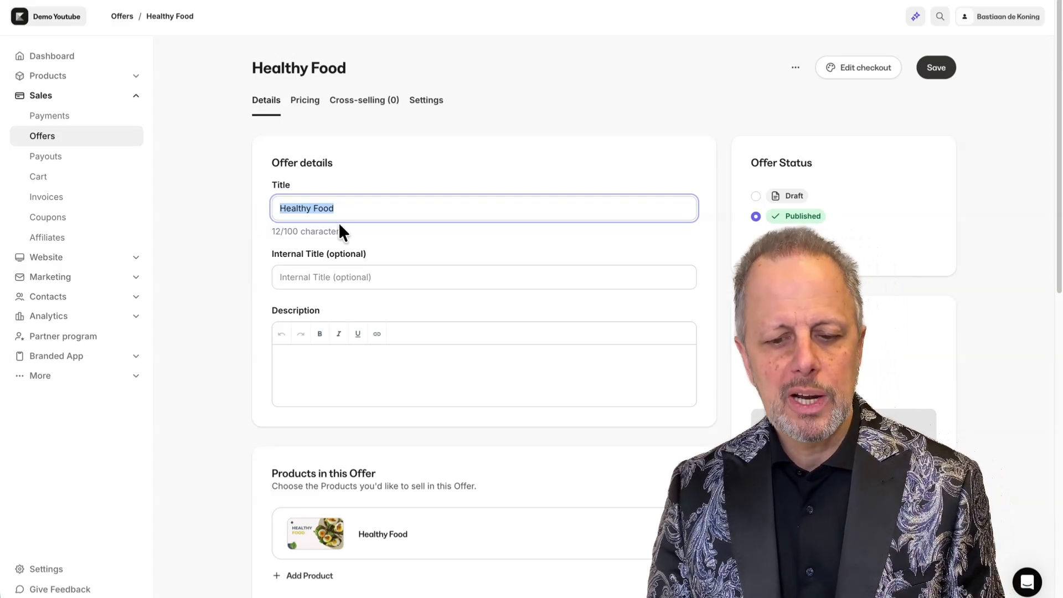
{"action": "left_click", "coordinate": [348, 271]}
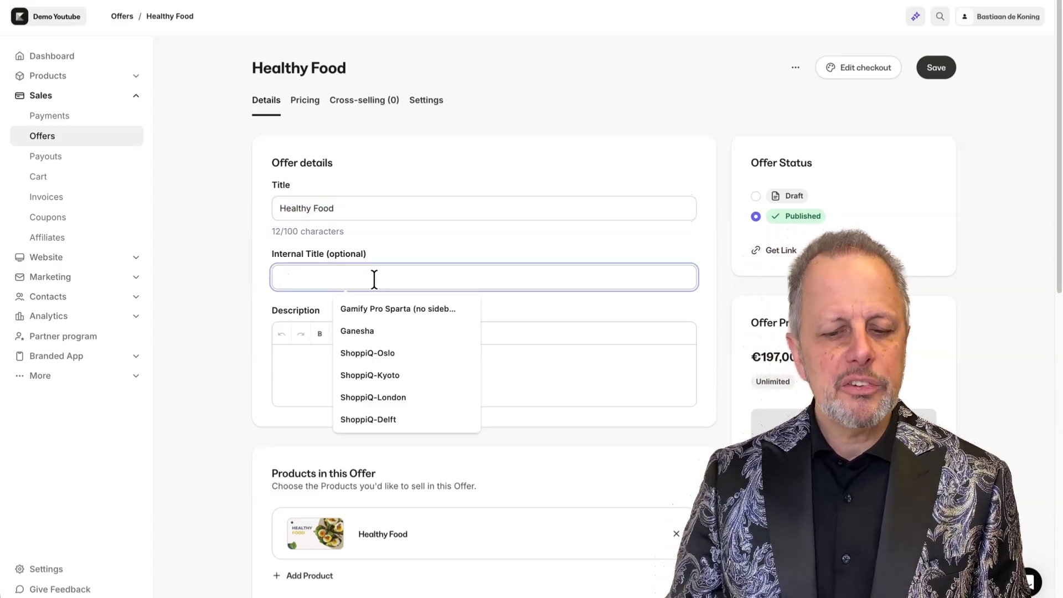
{"action": "left_click", "coordinate": [222, 293]}
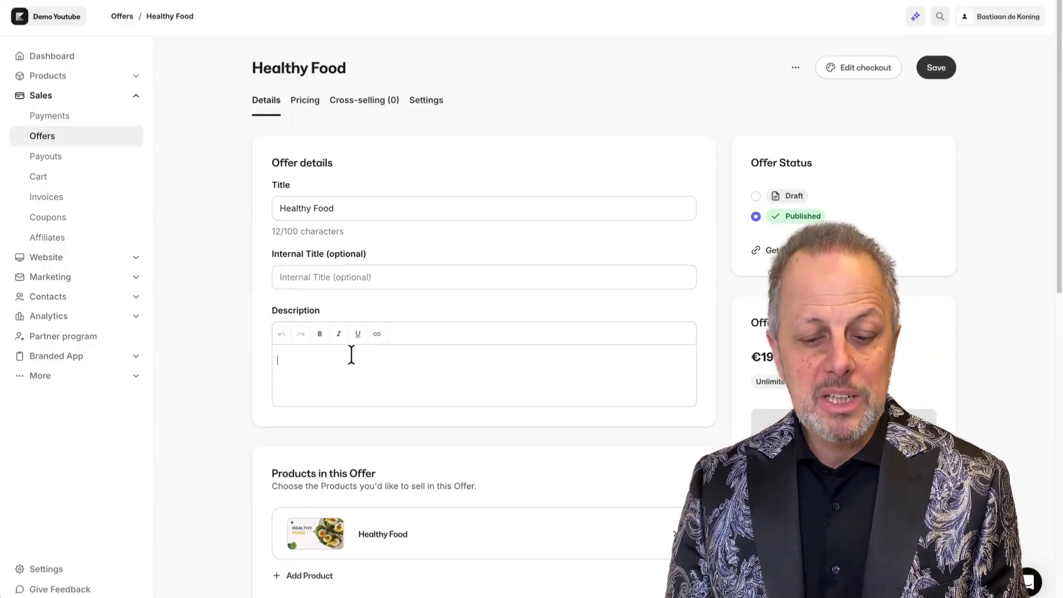
{"action": "scroll", "coordinate": [339, 380], "scroll_direction": "down", "scroll_amount": 5}
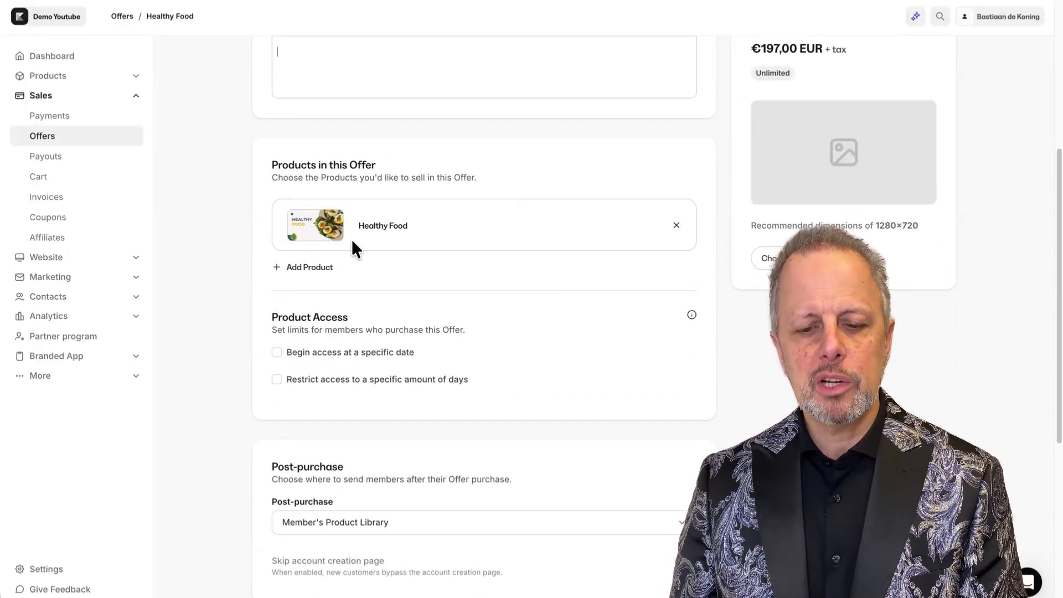
Add the VIP Community product to the Healthy Food offer.
{"action": "left_click", "coordinate": [319, 272]}
{"action": "type", "text": "vip"}
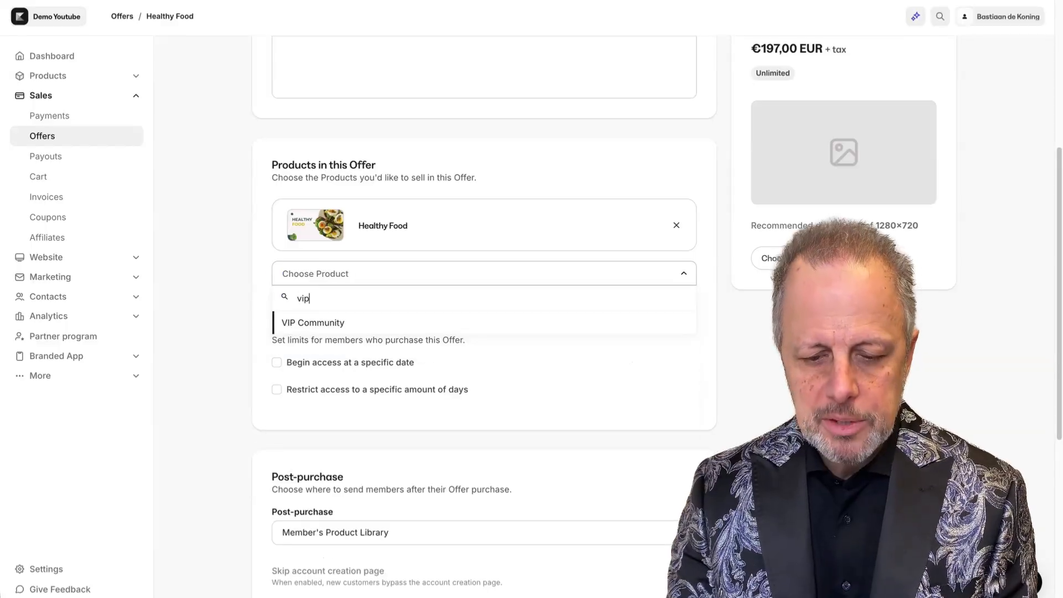
{"action": "left_click", "coordinate": [310, 327]}
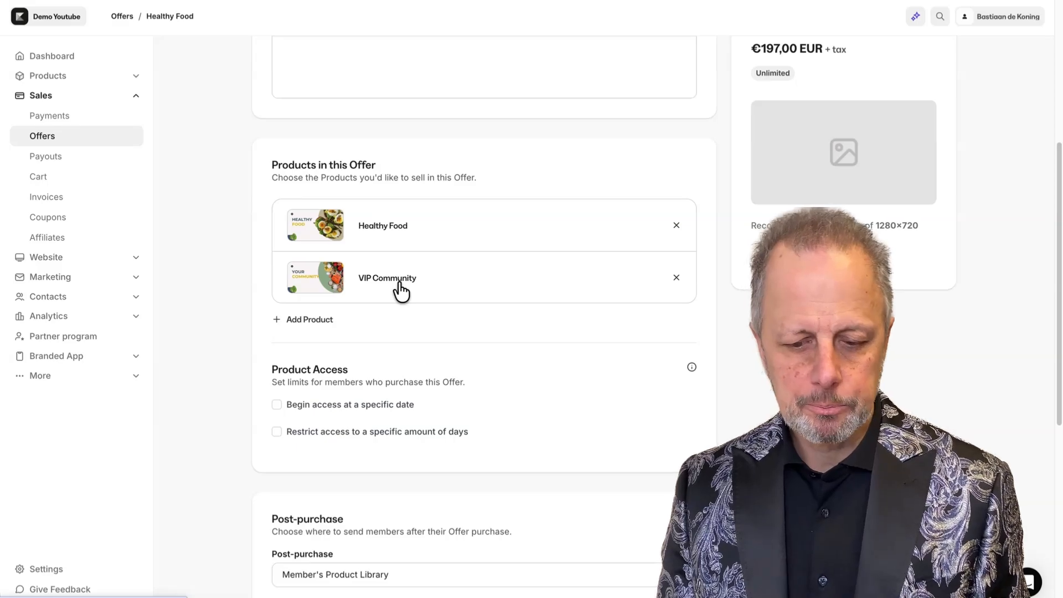
Try enabling product access from a specific start date.
{"action": "scroll", "coordinate": [222, 144], "scroll_direction": "down", "scroll_amount": 2}
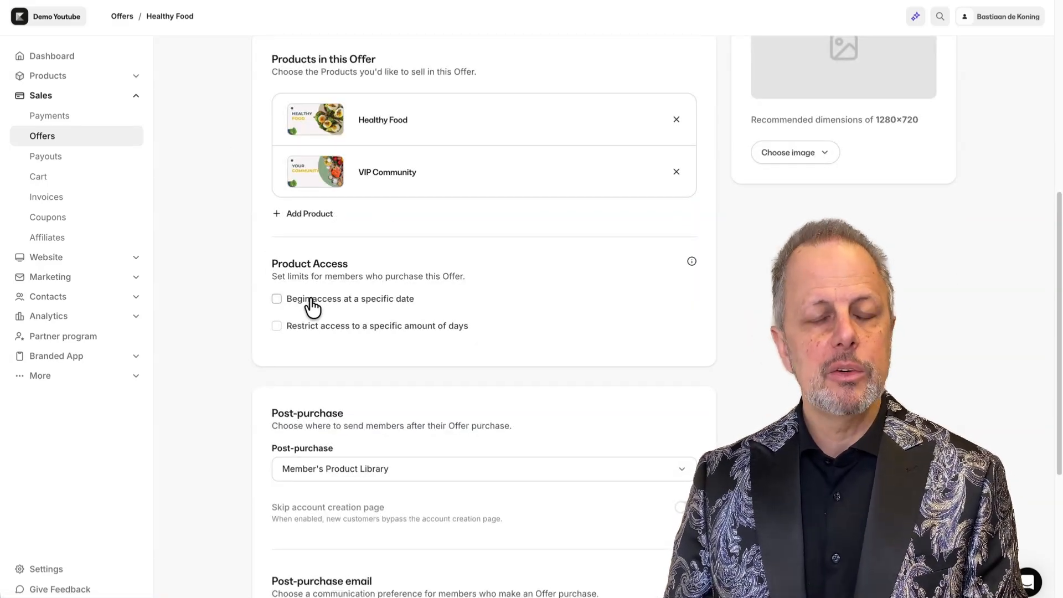
{"action": "left_click", "coordinate": [277, 300]}
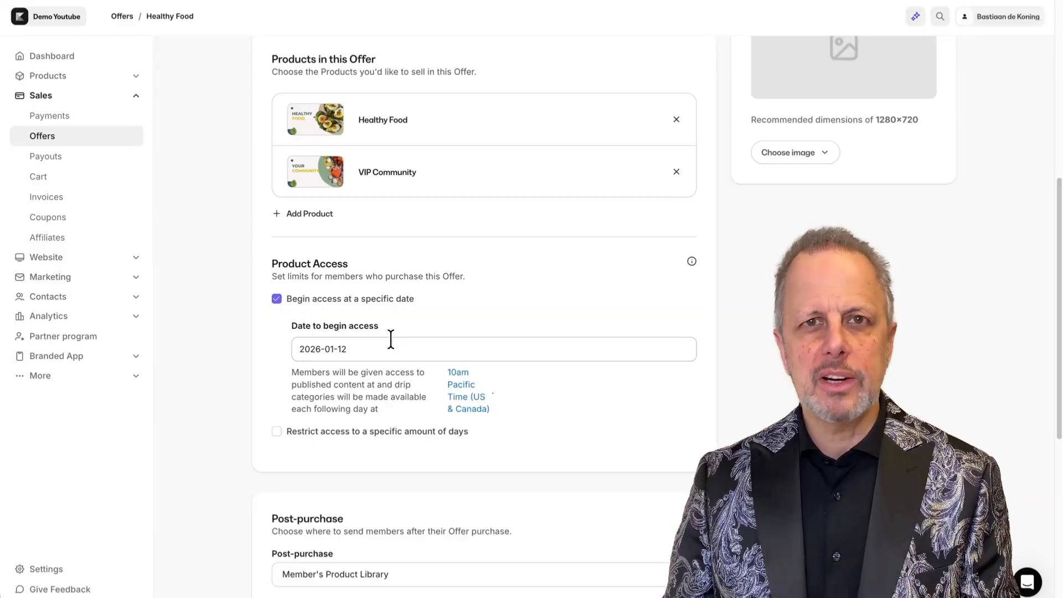
{"action": "left_click", "coordinate": [277, 299]}
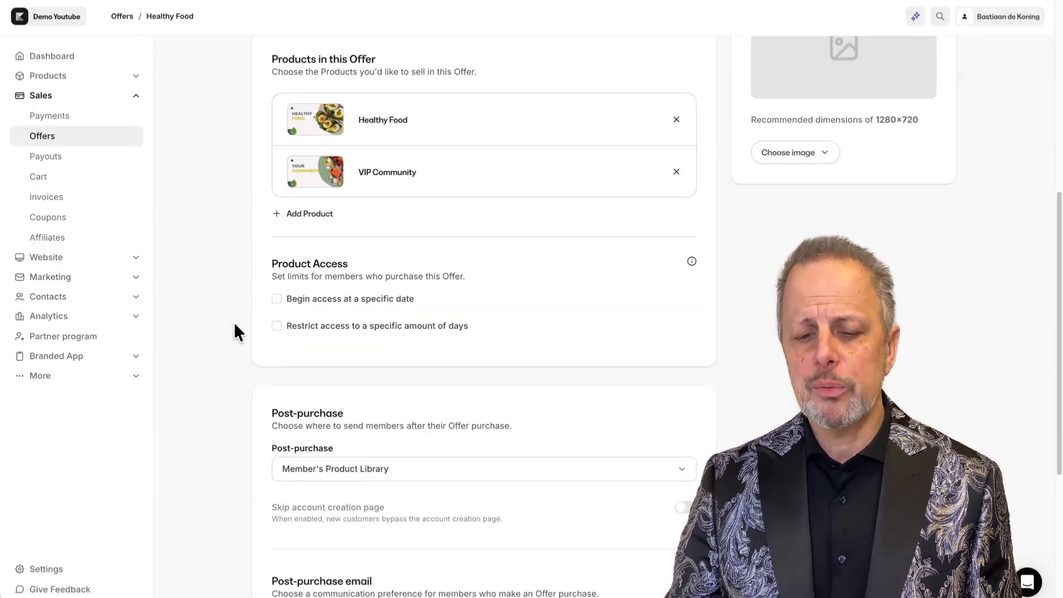
Try restricting product access to 365 days, then switch the day limit off again.
{"action": "left_click", "coordinate": [276, 326]}
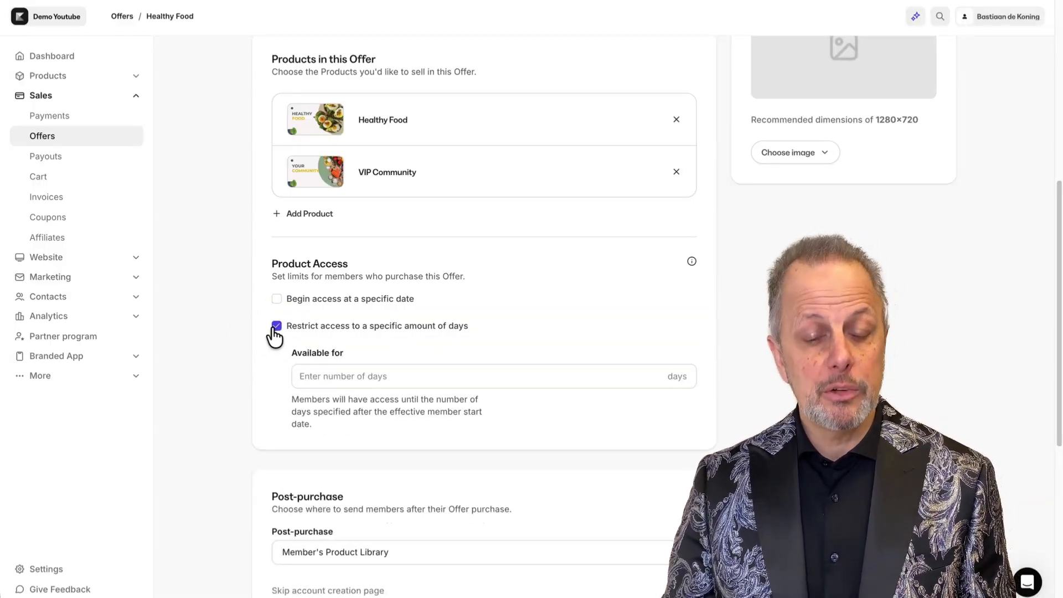
{"action": "left_click", "coordinate": [360, 376]}
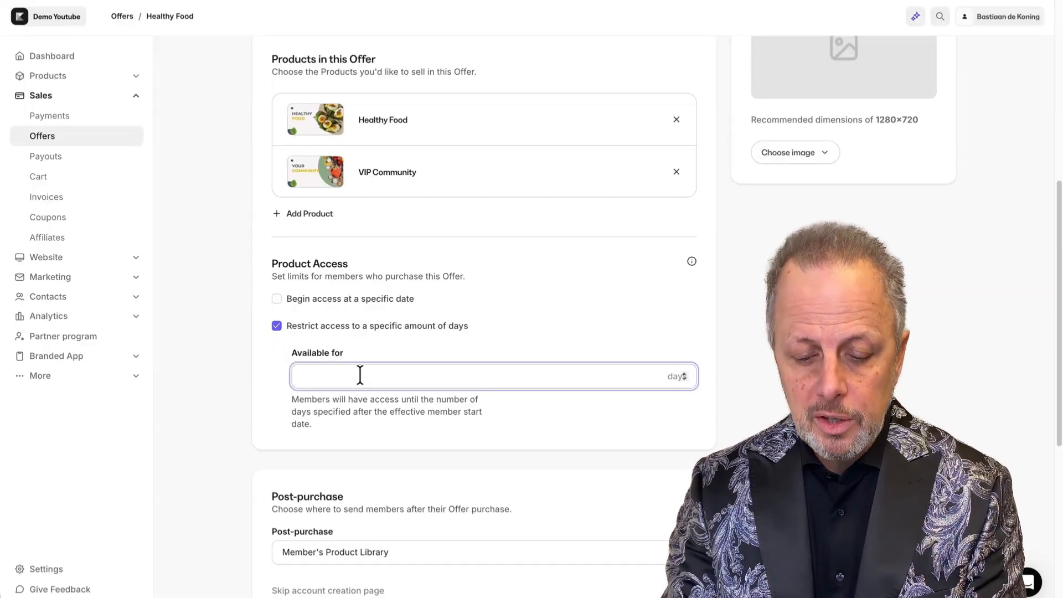
{"action": "type", "text": "365"}
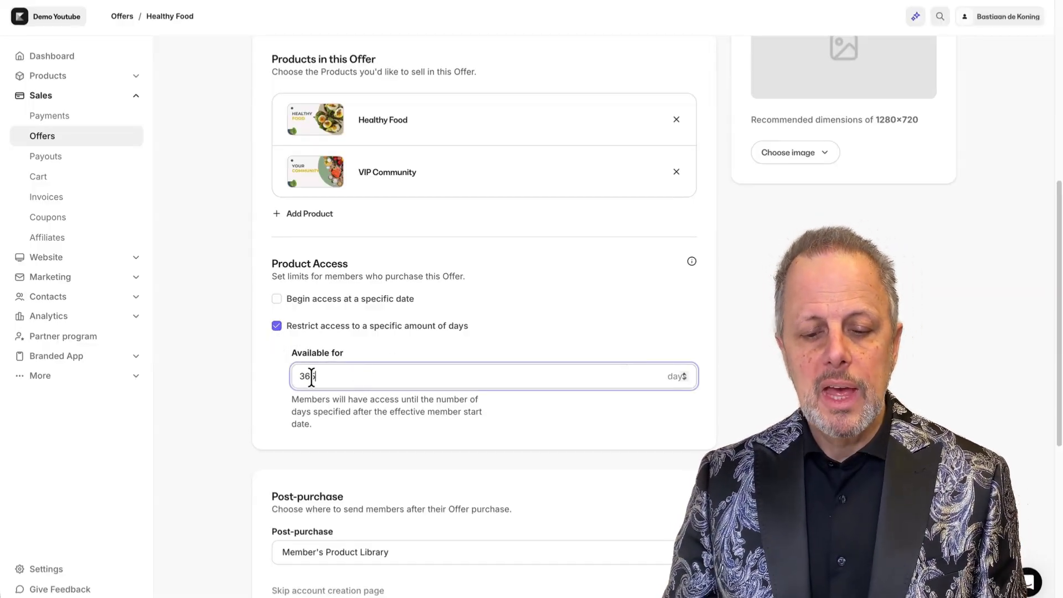
{"action": "left_click", "coordinate": [208, 391]}
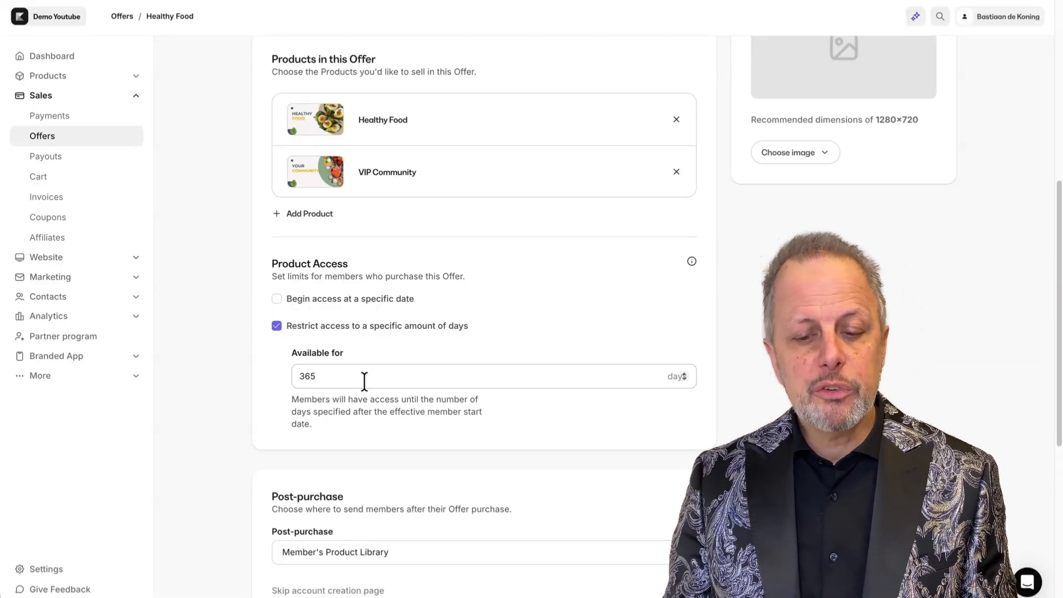
{"action": "left_click", "coordinate": [352, 330]}
Send buyers to the existing landing page TLF Demo - Thank you page after purchase and skip the account creation page.
{"action": "scroll", "coordinate": [558, 206], "scroll_direction": "down", "scroll_amount": 5}
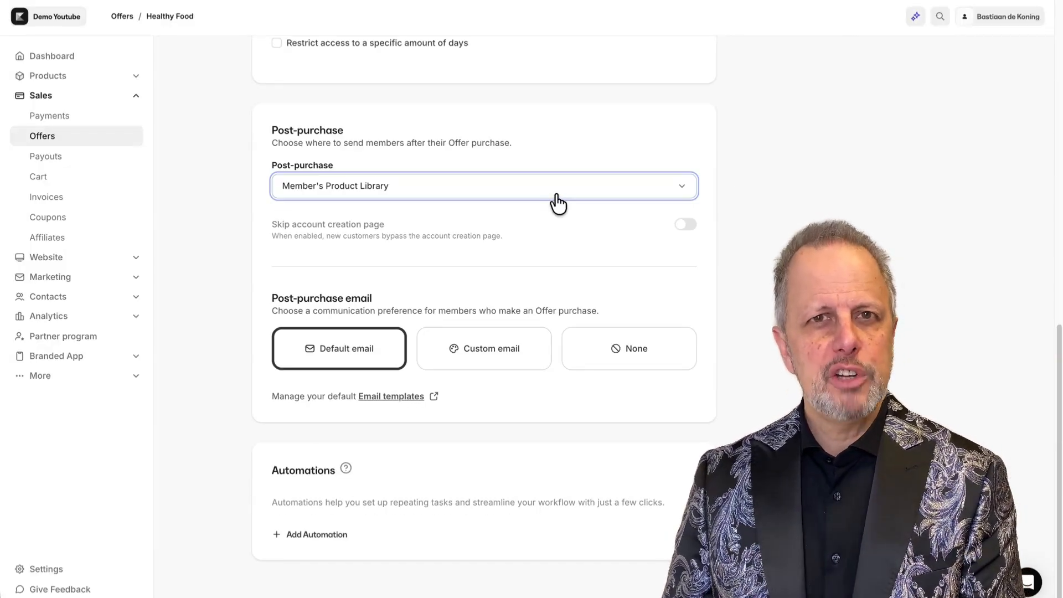
{"action": "left_click", "coordinate": [426, 190]}
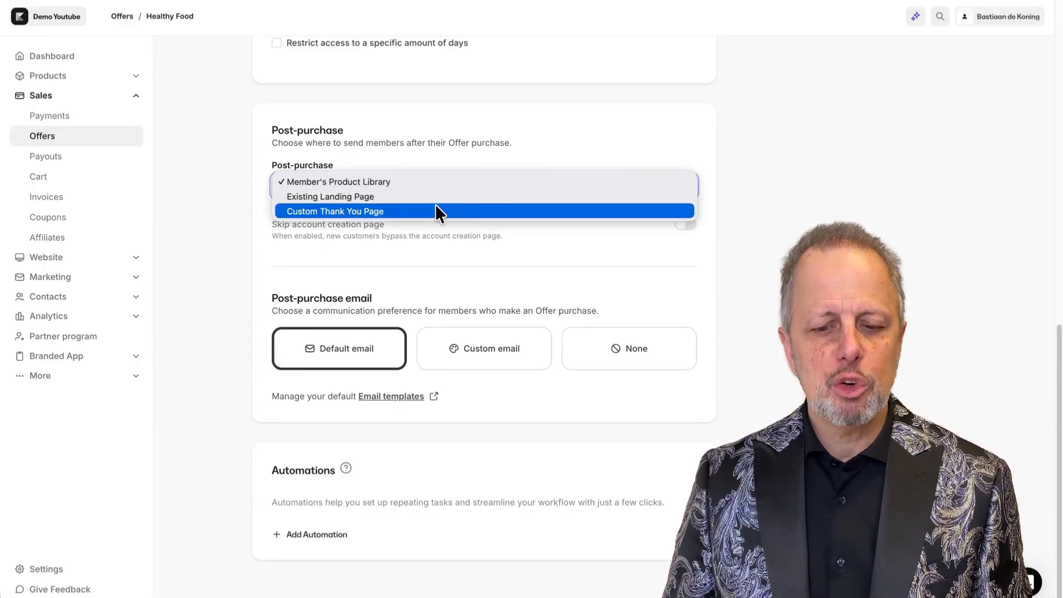
{"action": "left_click", "coordinate": [211, 205]}
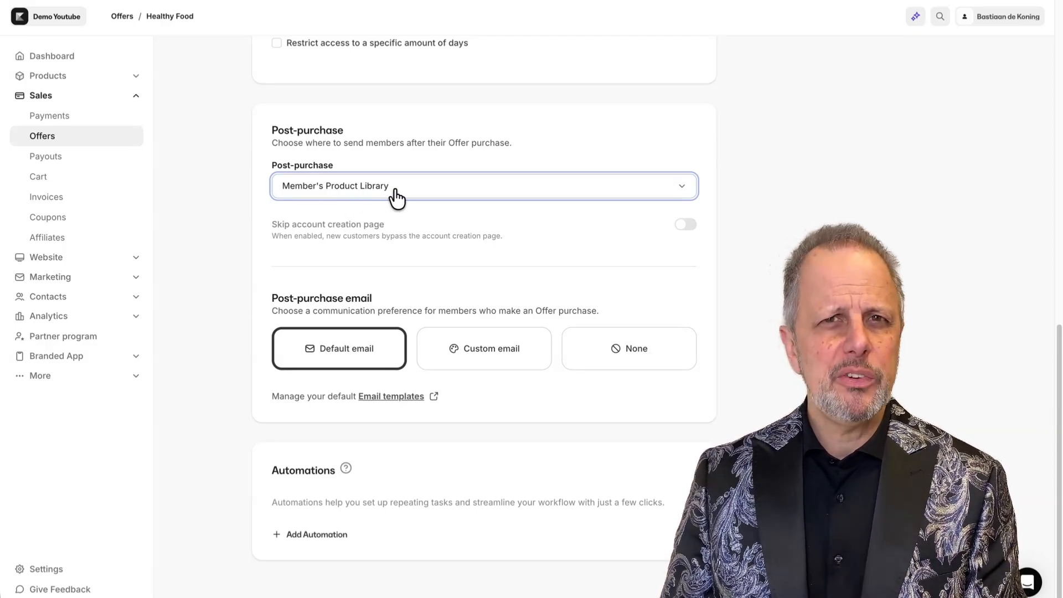
{"action": "left_click", "coordinate": [445, 188]}
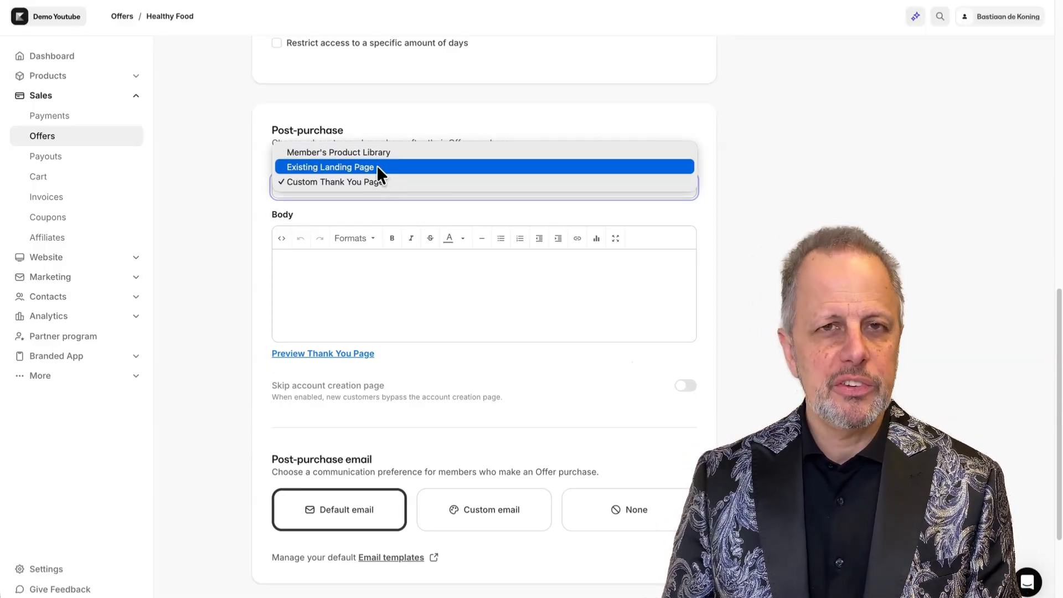
{"action": "left_click", "coordinate": [377, 167]}
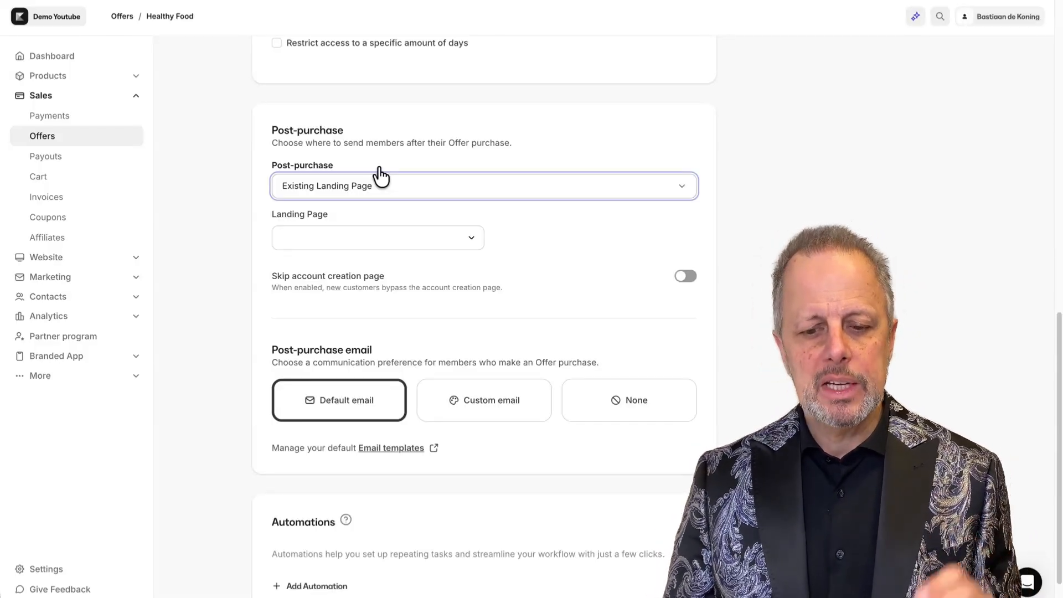
{"action": "left_click", "coordinate": [388, 240]}
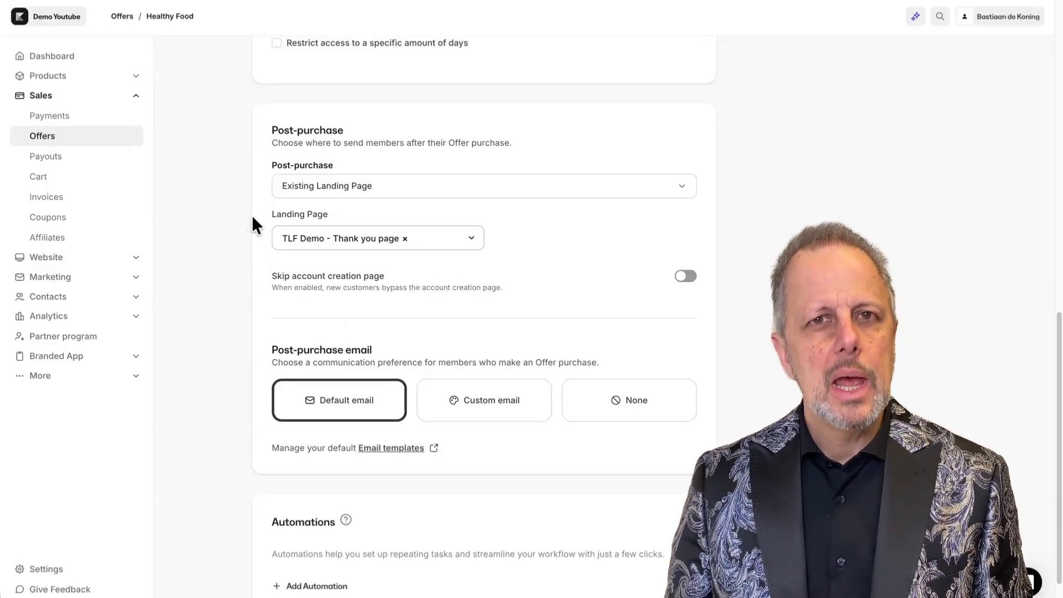
{"action": "left_click", "coordinate": [687, 277]}
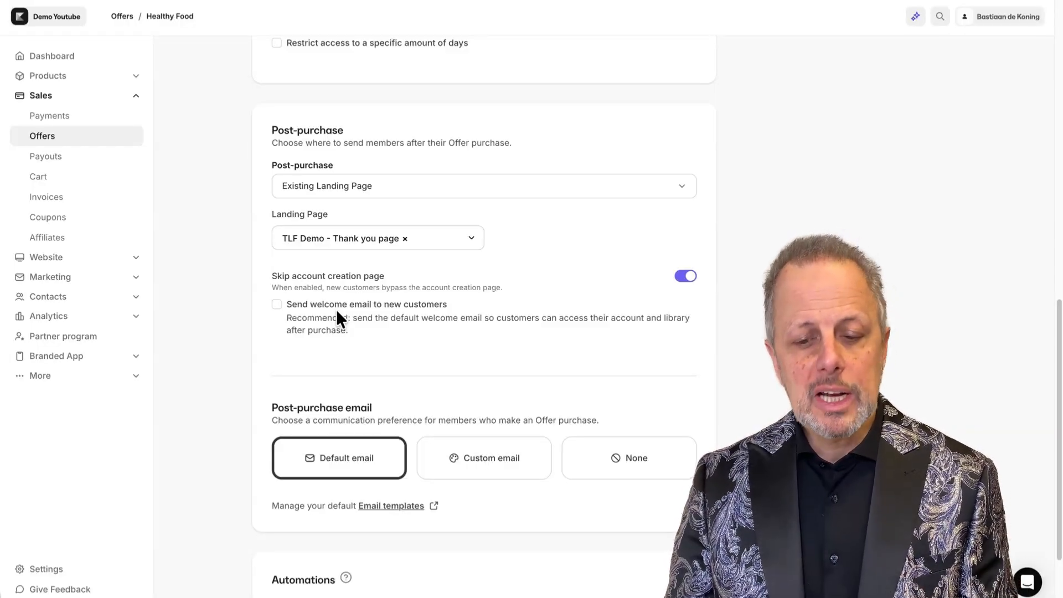
Try adding an automation that sends an email when the offer is purchased.
{"action": "scroll", "coordinate": [337, 309], "scroll_direction": "down", "scroll_amount": 2}
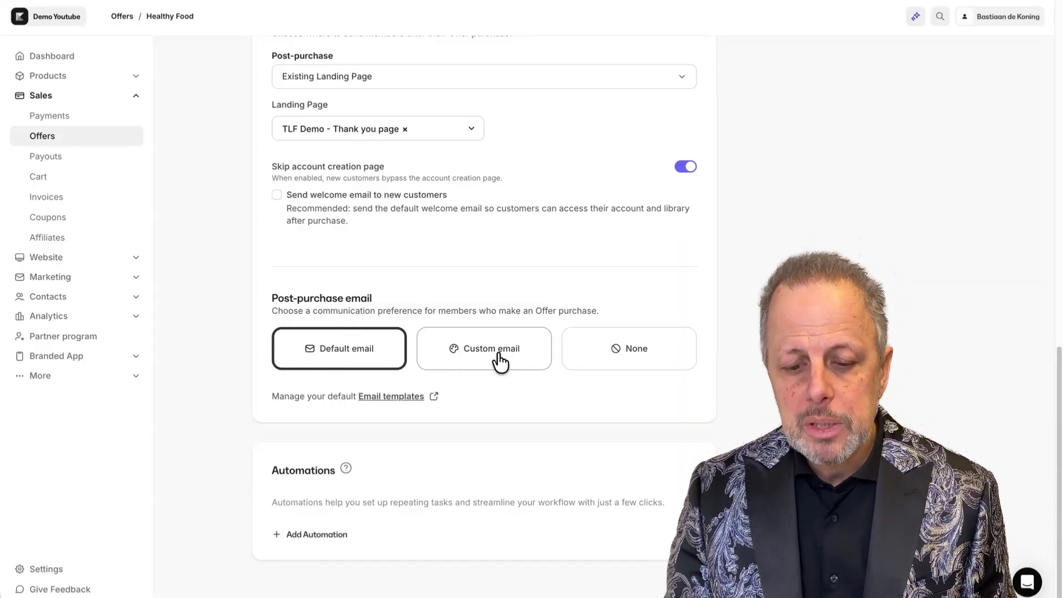
{"action": "left_click", "coordinate": [319, 533]}
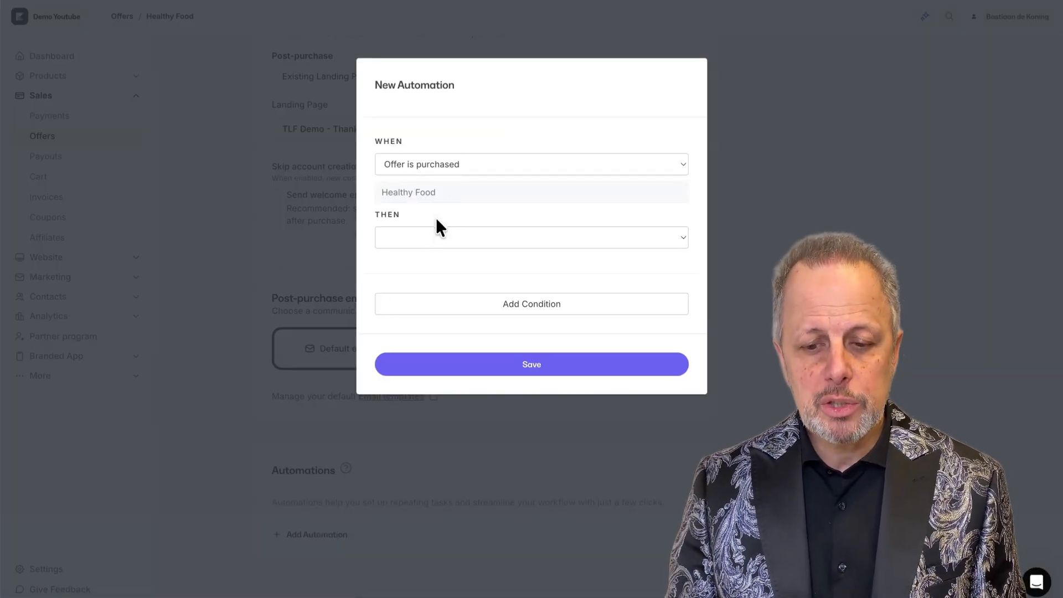
{"action": "left_click", "coordinate": [436, 237]}
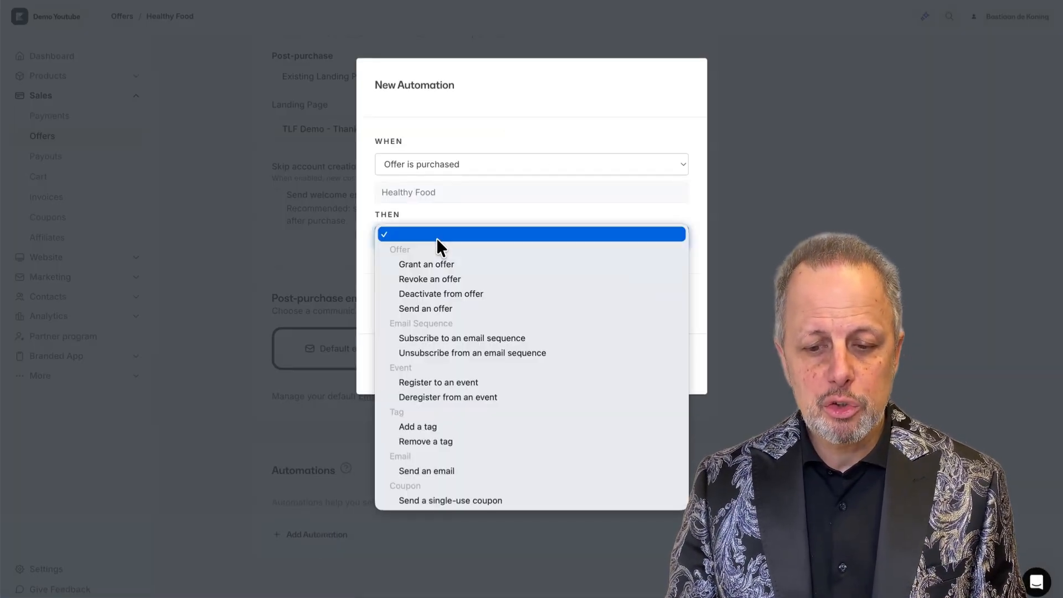
{"action": "left_click", "coordinate": [441, 470]}
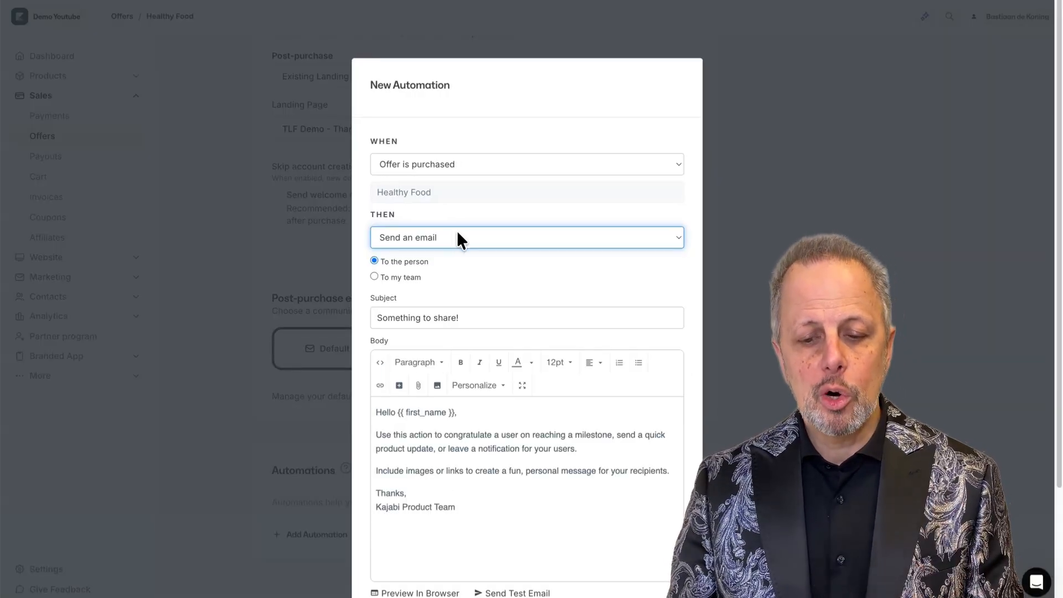
{"action": "left_click", "coordinate": [461, 233]}
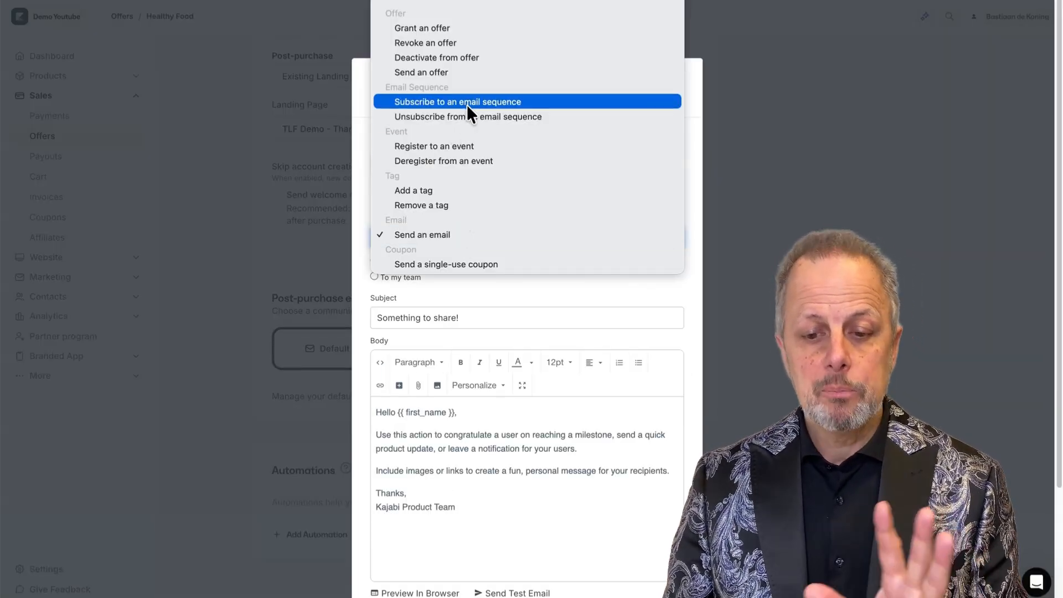
{"action": "key", "text": "Escape"}
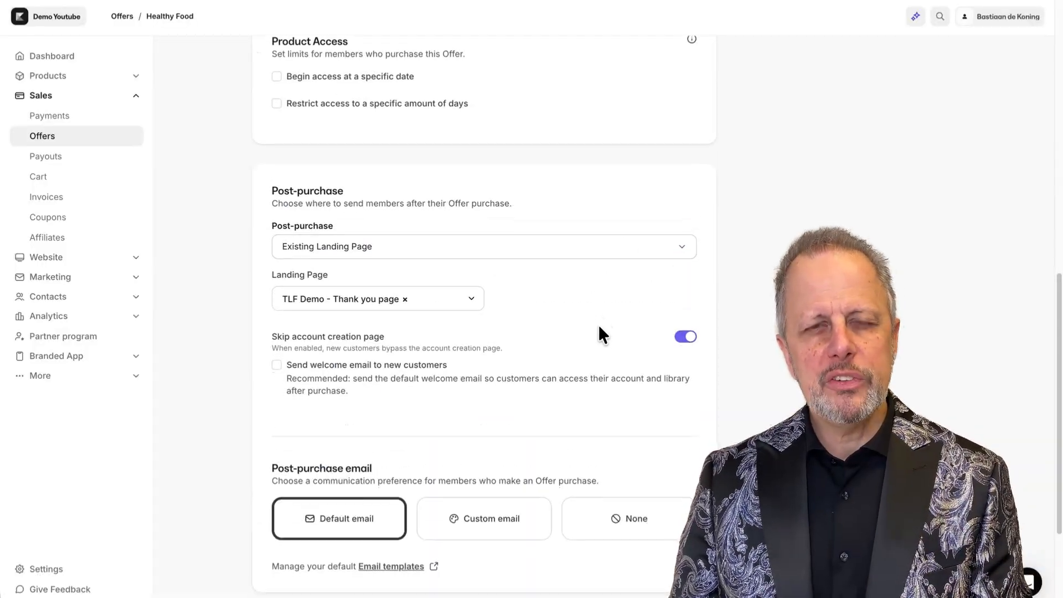
Review the offer's details, bundled products and access settings.
{"action": "scroll", "coordinate": [599, 324], "scroll_direction": "down", "scroll_amount": 2}
{"action": "scroll", "coordinate": [597, 322], "scroll_direction": "up", "scroll_amount": 9}
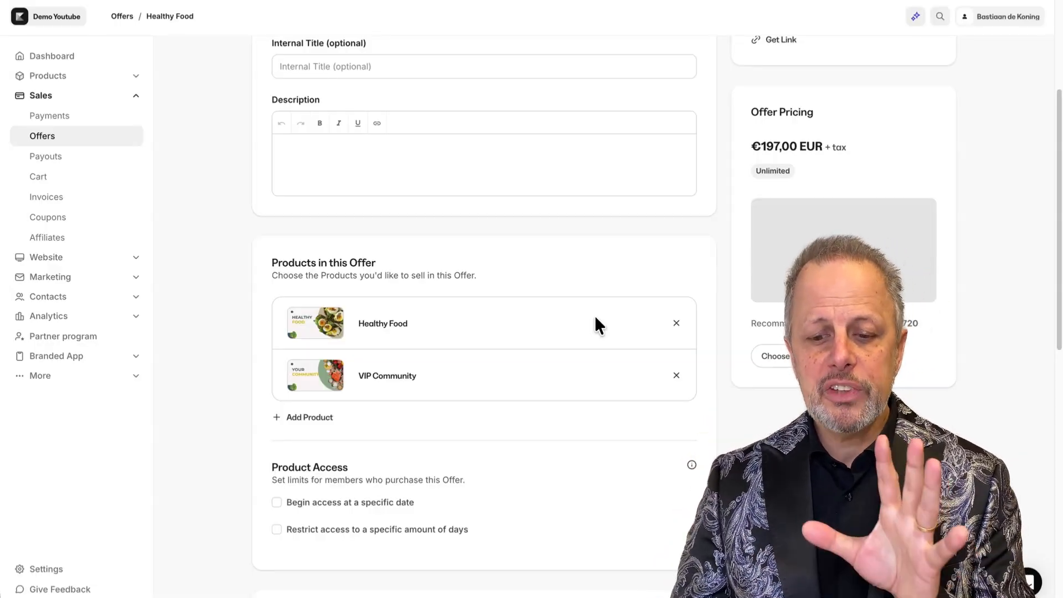
{"action": "scroll", "coordinate": [421, 392], "scroll_direction": "up", "scroll_amount": 2}
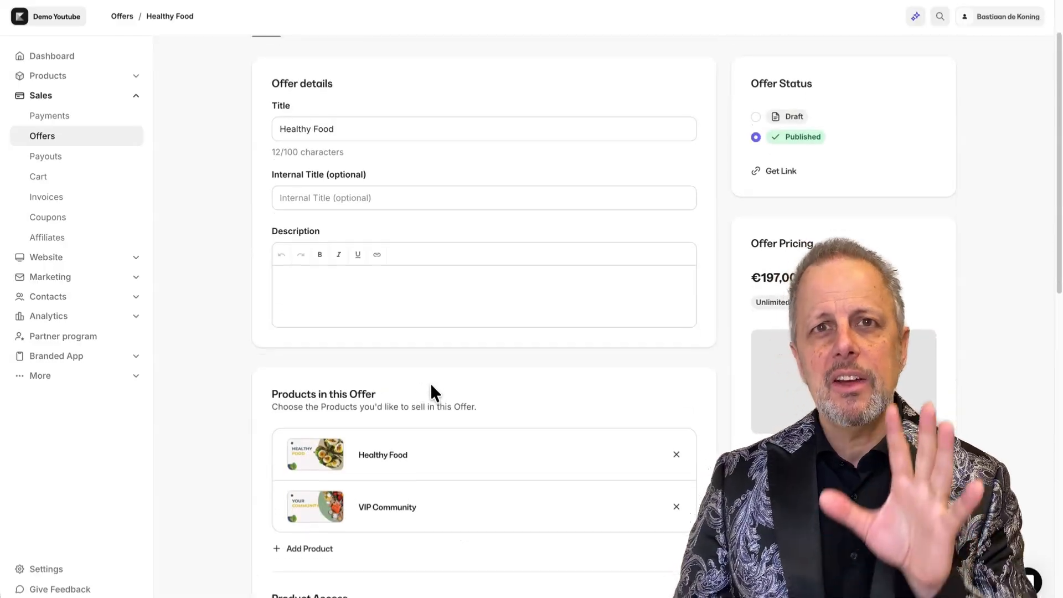
{"action": "scroll", "coordinate": [430, 383], "scroll_direction": "down", "scroll_amount": 3}
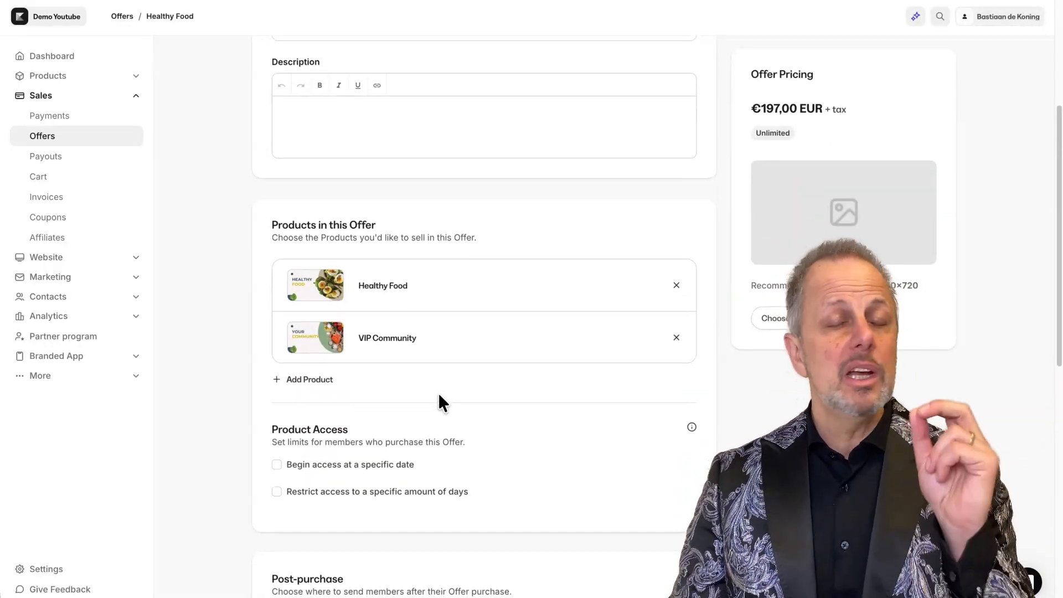
{"action": "scroll", "coordinate": [438, 394], "scroll_direction": "down", "scroll_amount": 1}
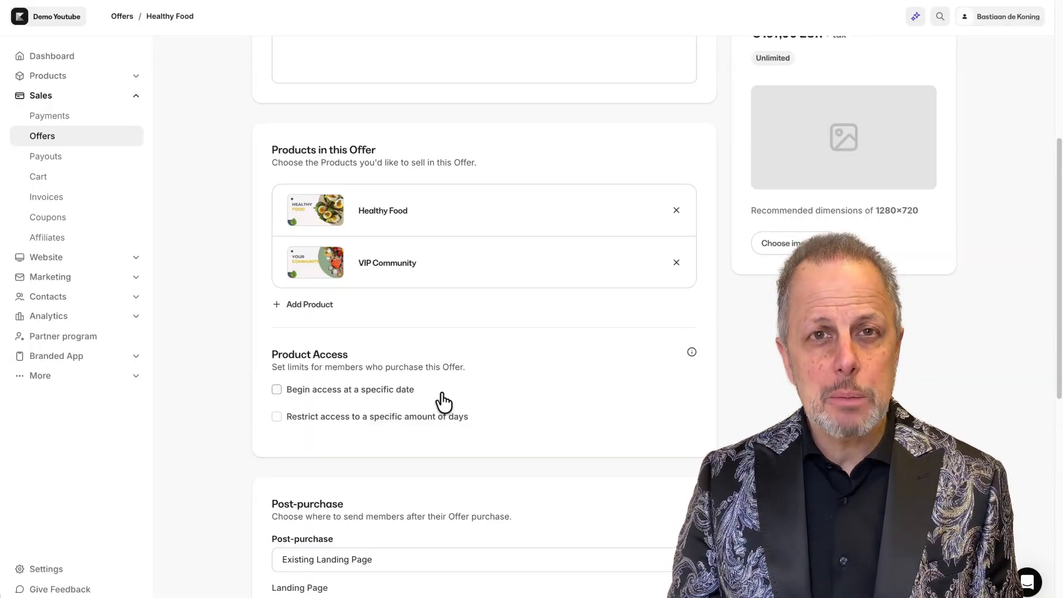
{"action": "scroll", "coordinate": [454, 398], "scroll_direction": "down", "scroll_amount": 1}
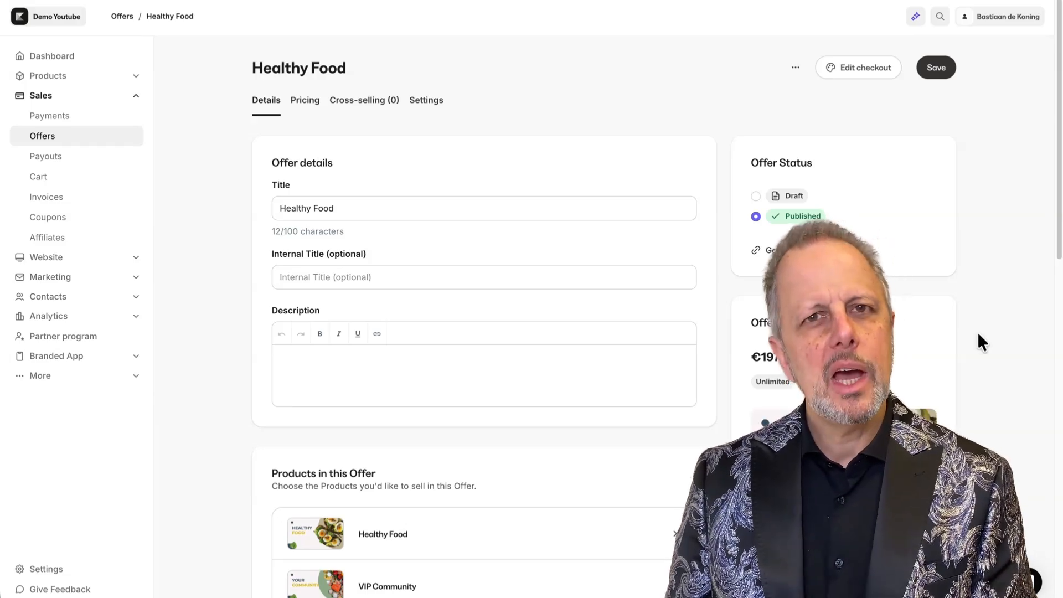
{"action": "scroll", "coordinate": [985, 336], "scroll_direction": "down", "scroll_amount": 10}
{"action": "scroll", "coordinate": [983, 350], "scroll_direction": "up", "scroll_amount": 10}
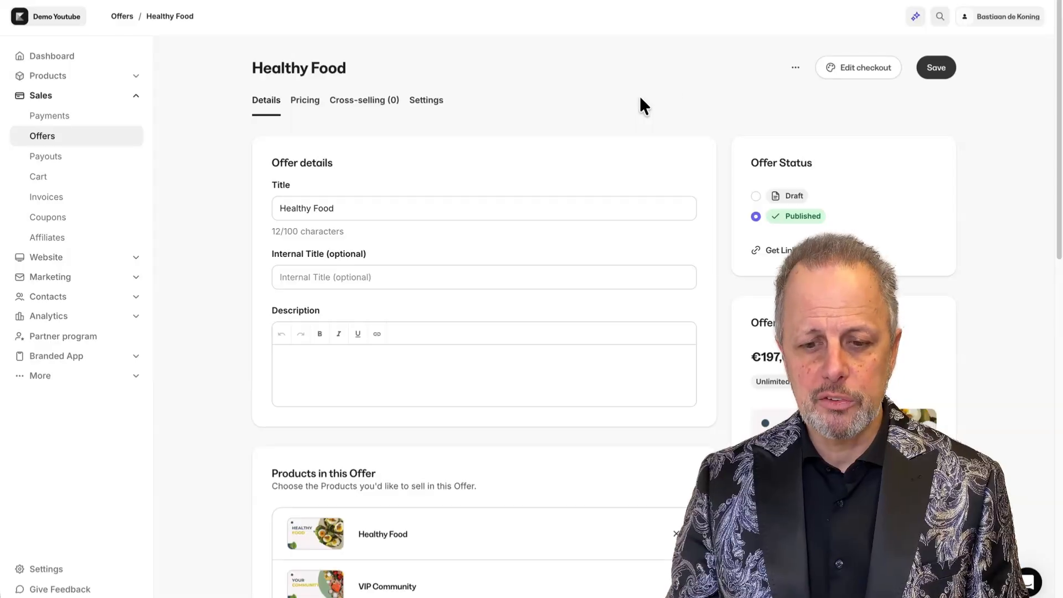
Open the offer's pricing and review the payment type options and price settings.
{"action": "left_click", "coordinate": [307, 101]}
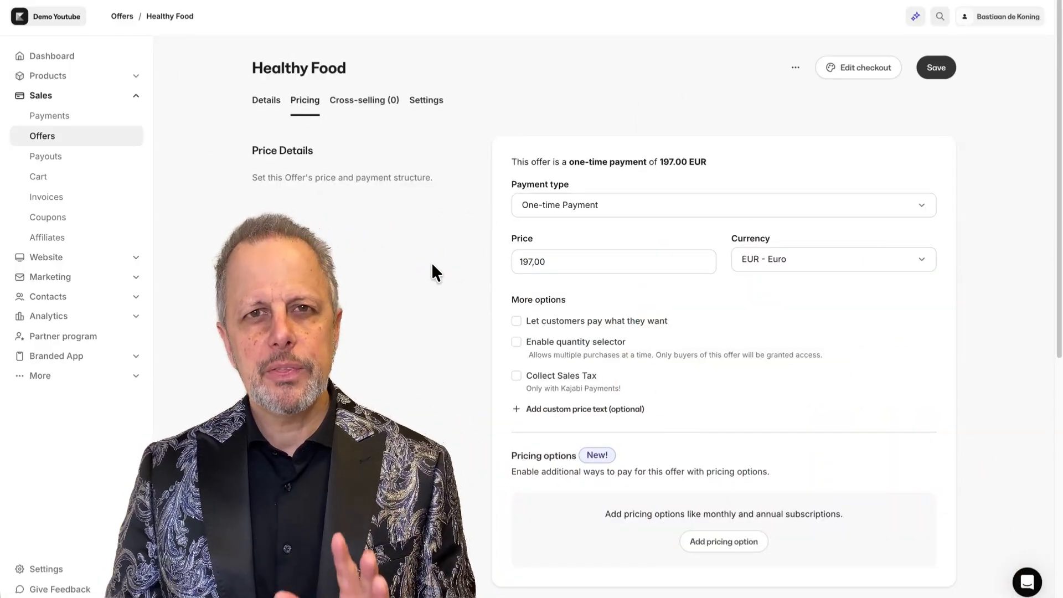
{"action": "left_click", "coordinate": [701, 206]}
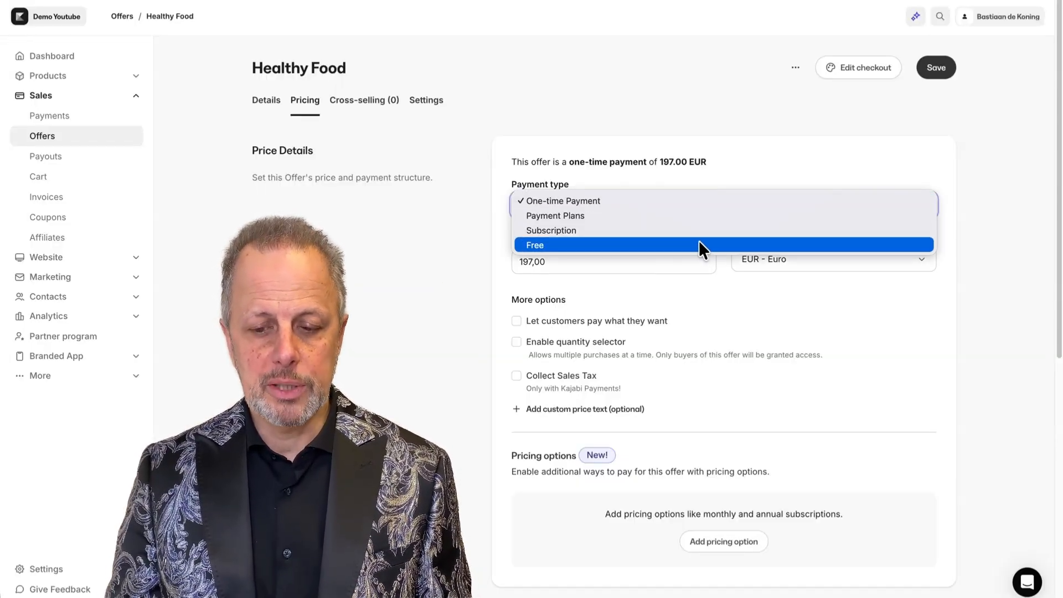
{"action": "left_click", "coordinate": [617, 260]}
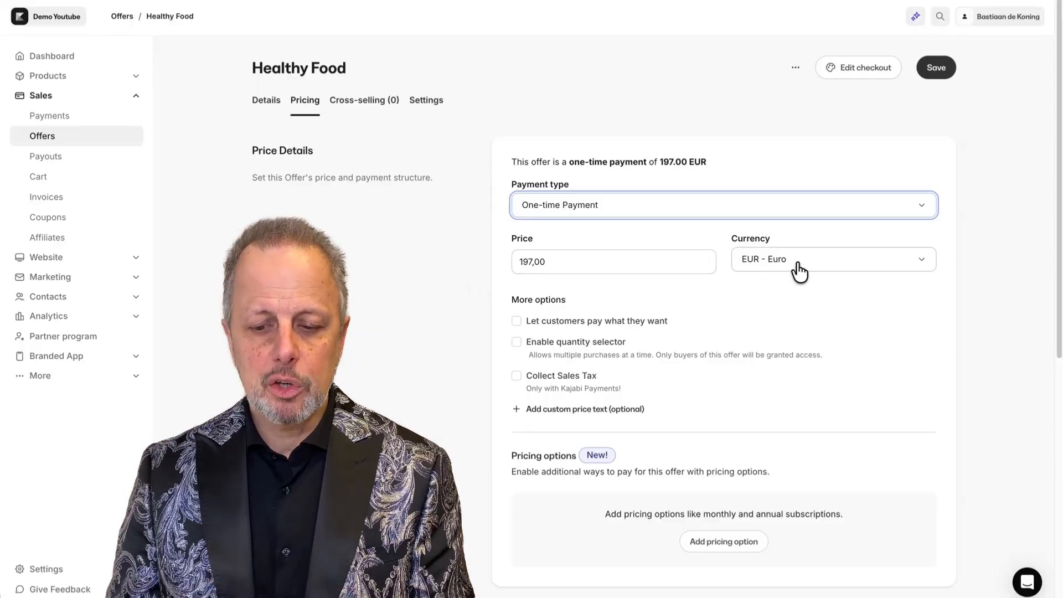
{"action": "scroll", "coordinate": [428, 351], "scroll_direction": "down", "scroll_amount": 3}
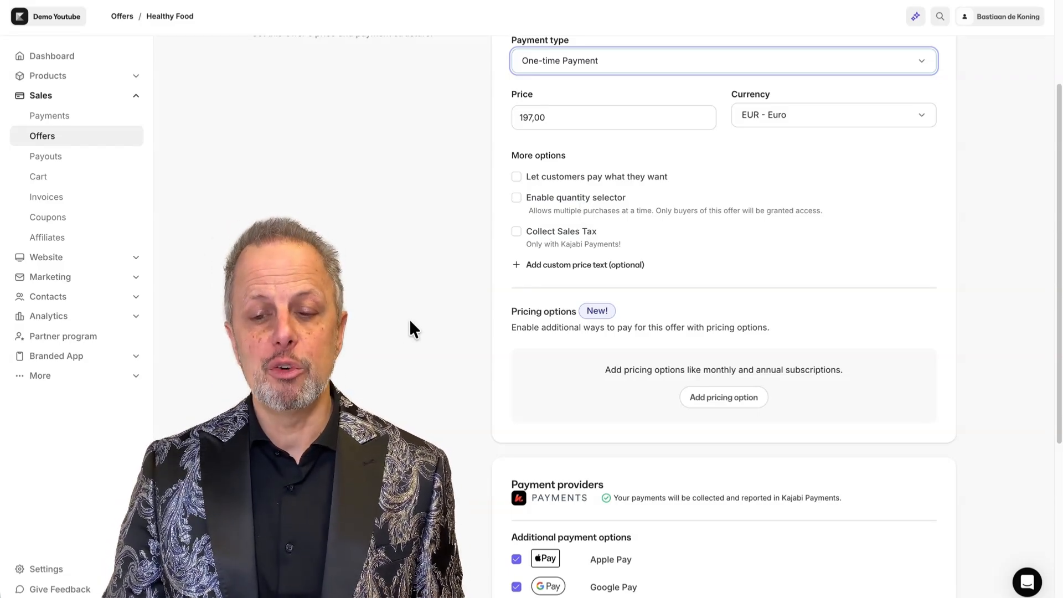
{"action": "scroll", "coordinate": [410, 321], "scroll_direction": "up", "scroll_amount": 2}
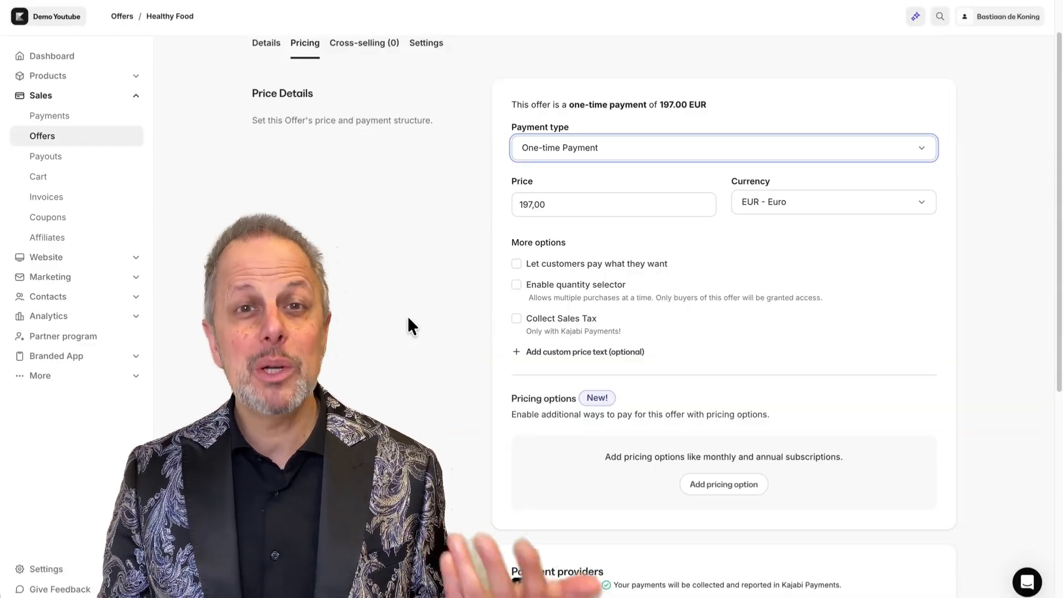
{"action": "scroll", "coordinate": [420, 333], "scroll_direction": "down", "scroll_amount": 2}
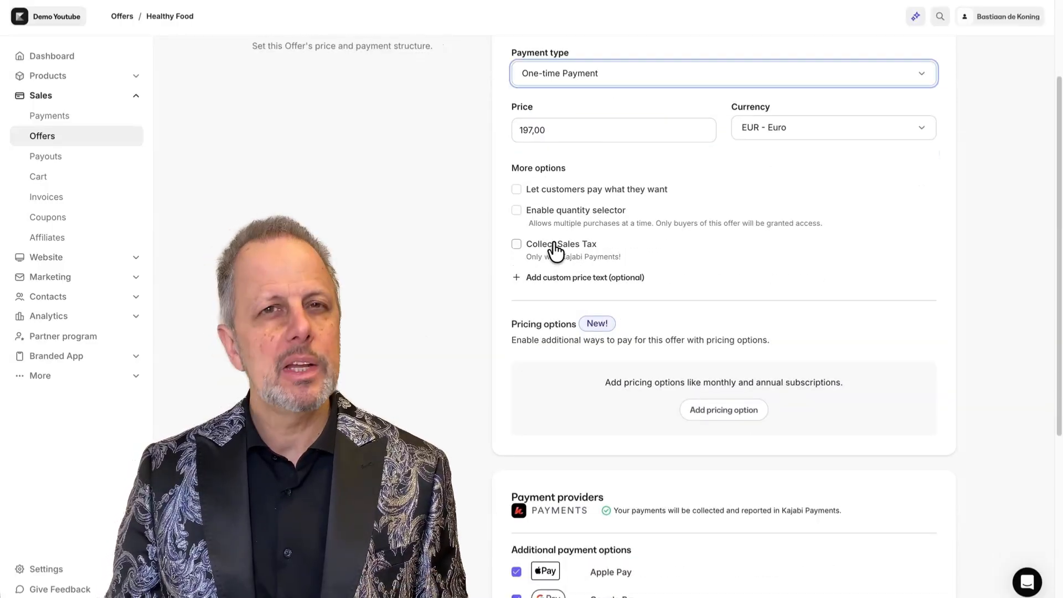
Enable sales tax collection and exclude the tax from the offer's price.
{"action": "left_click", "coordinate": [517, 246]}
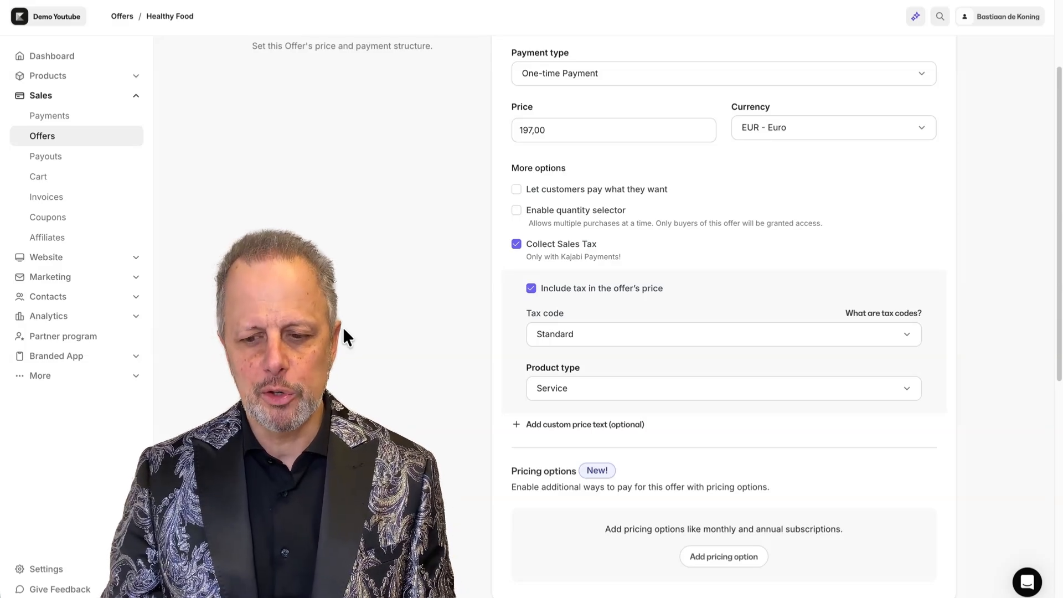
{"action": "scroll", "coordinate": [408, 289], "scroll_direction": "down", "scroll_amount": 1}
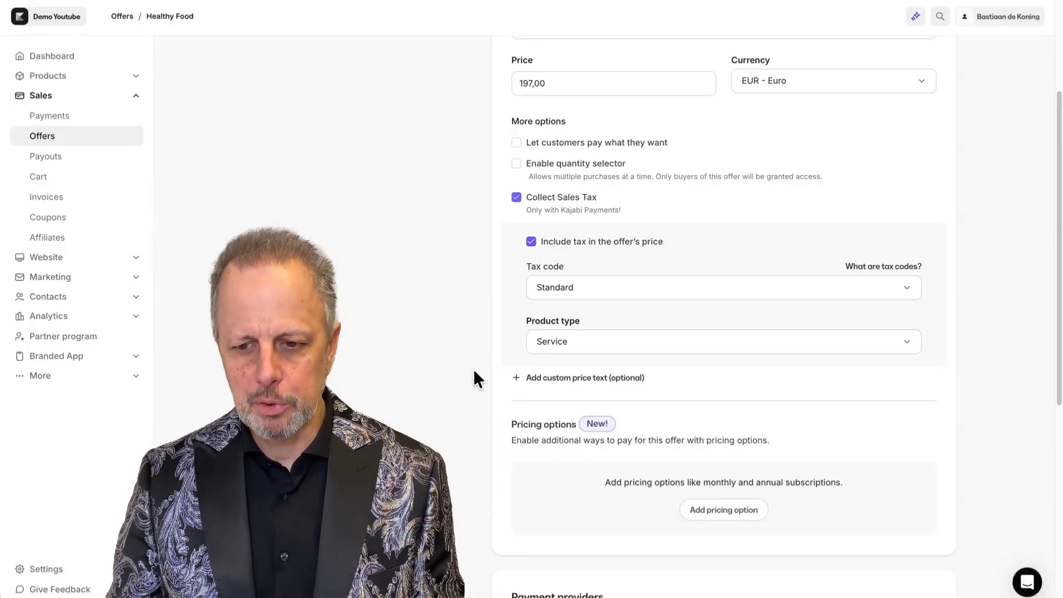
{"action": "scroll", "coordinate": [473, 333], "scroll_direction": "up", "scroll_amount": 1}
{"action": "left_click", "coordinate": [589, 107]}
{"action": "left_click_drag", "start_coordinate": [590, 107], "coordinate": [480, 105]}
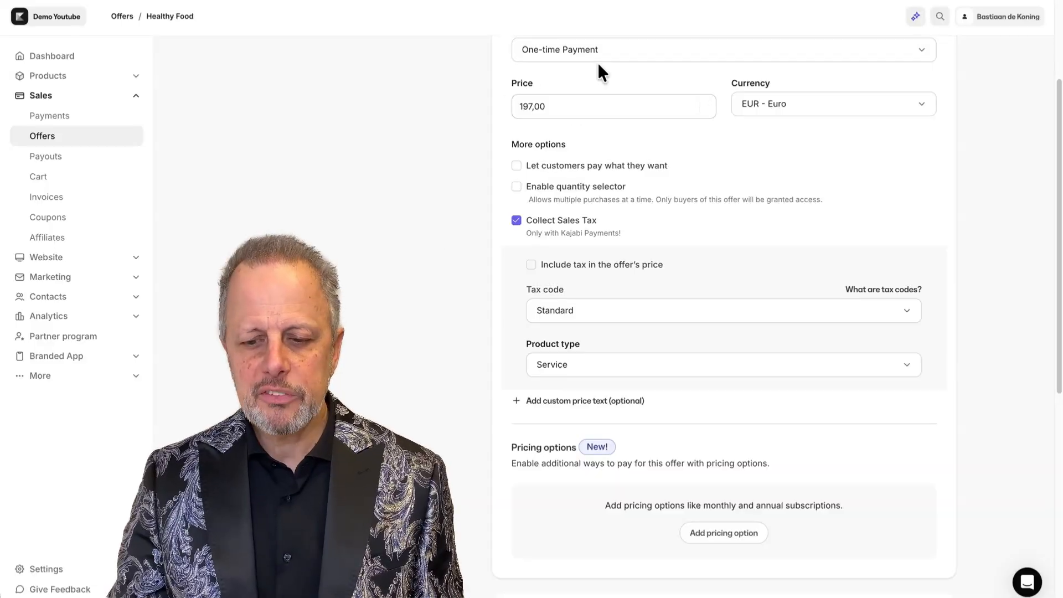
Review the available tax code options and the product type setting for the offer.
{"action": "left_click", "coordinate": [582, 315]}
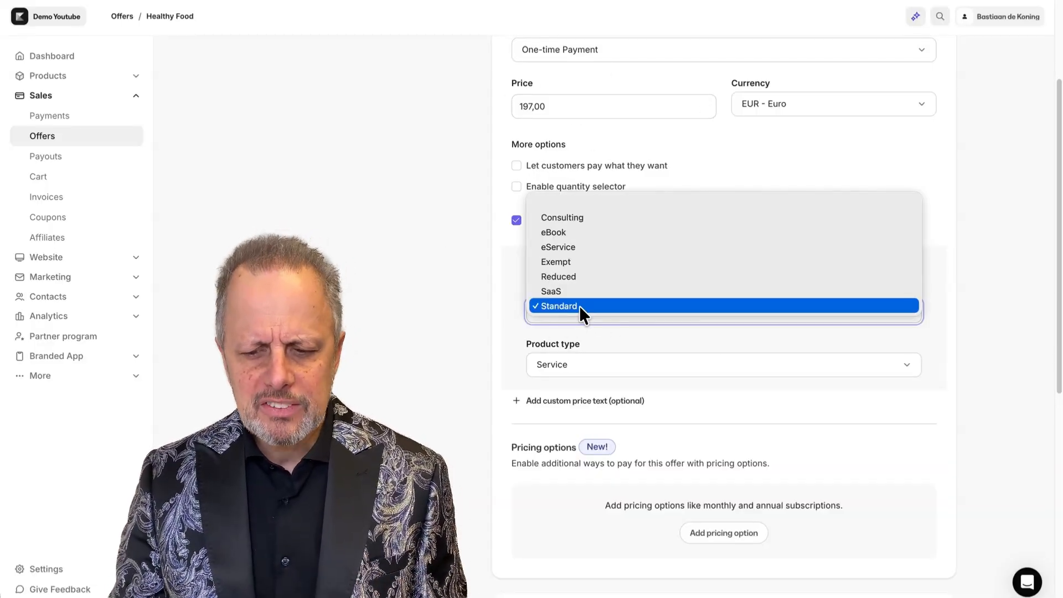
{"action": "left_click", "coordinate": [590, 303]}
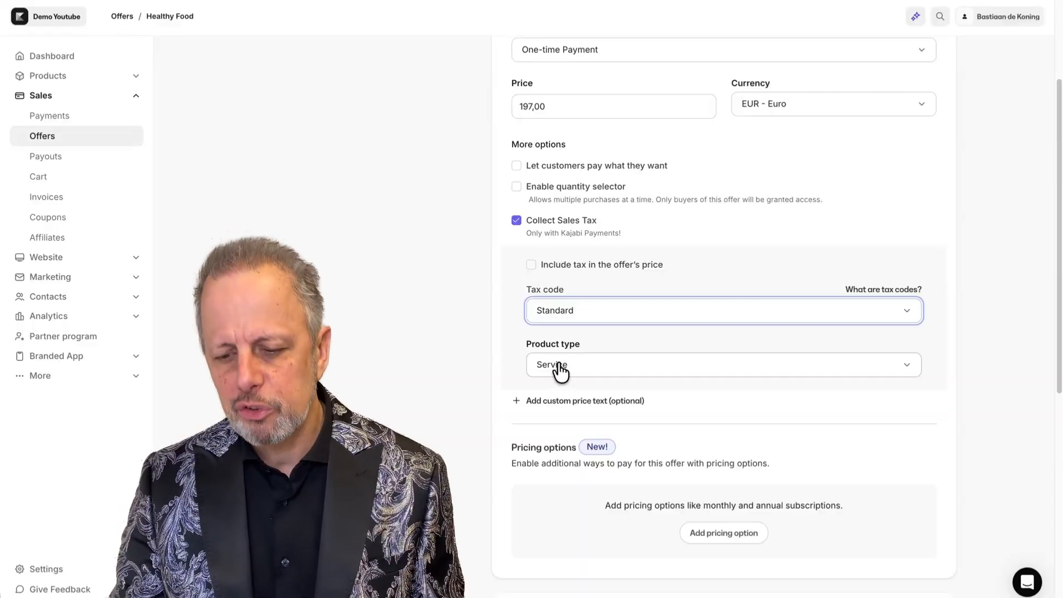
{"action": "left_click", "coordinate": [558, 370]}
{"action": "left_click", "coordinate": [393, 328]}
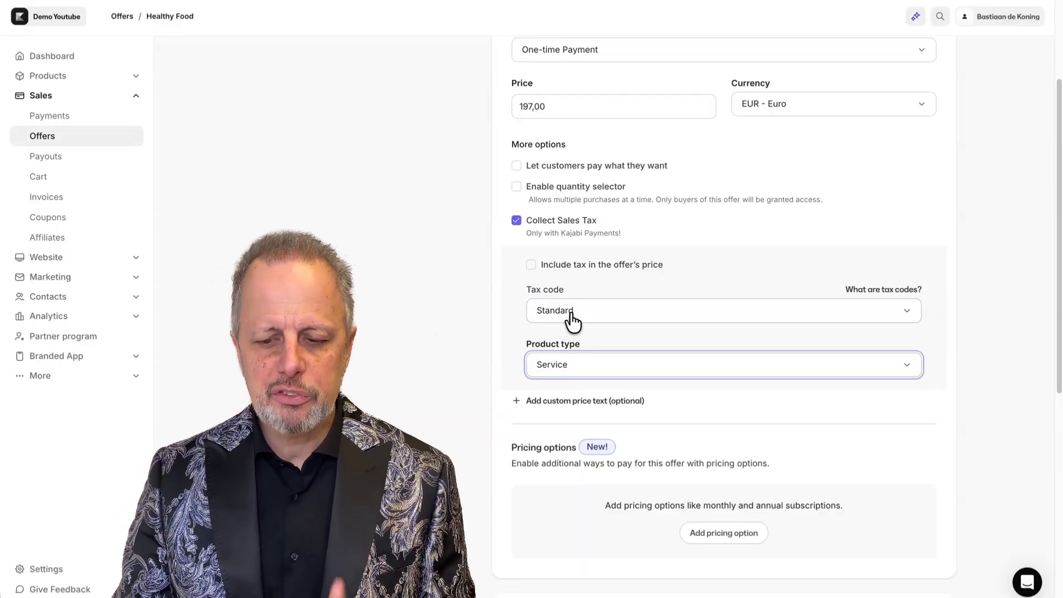
{"action": "left_click", "coordinate": [590, 317]}
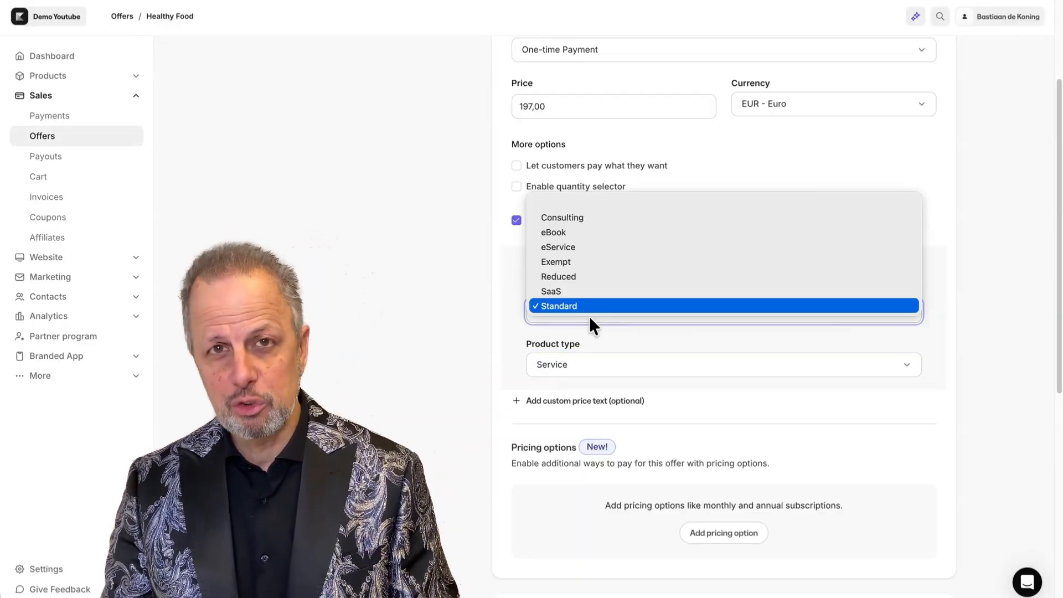
{"action": "left_click", "coordinate": [352, 313]}
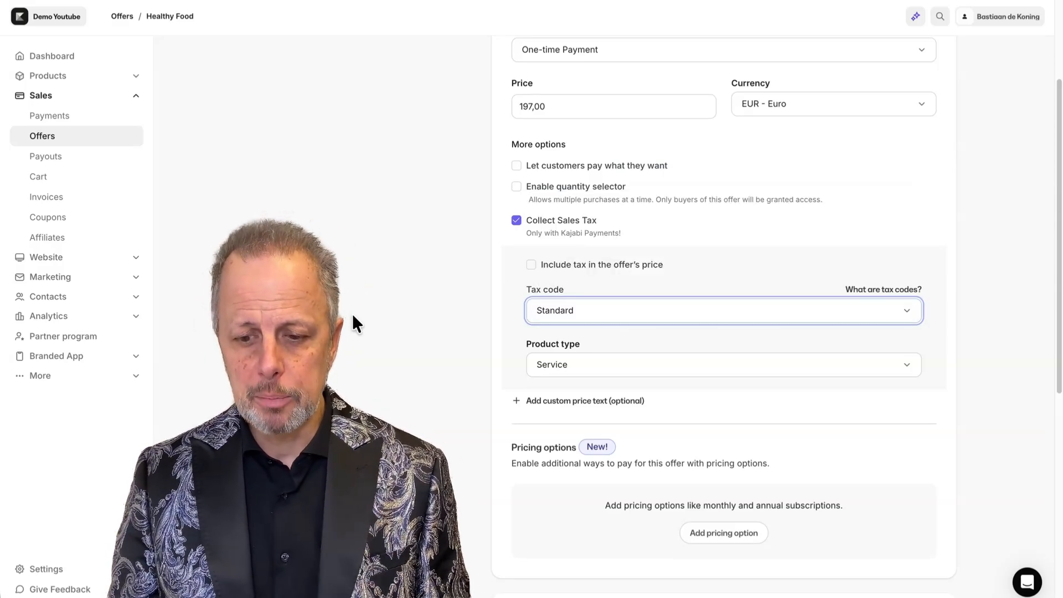
Add a payment plan pricing option of 105 per month for 2 payments, without trial or setup fee.
{"action": "scroll", "coordinate": [352, 206], "scroll_direction": "down", "scroll_amount": 5}
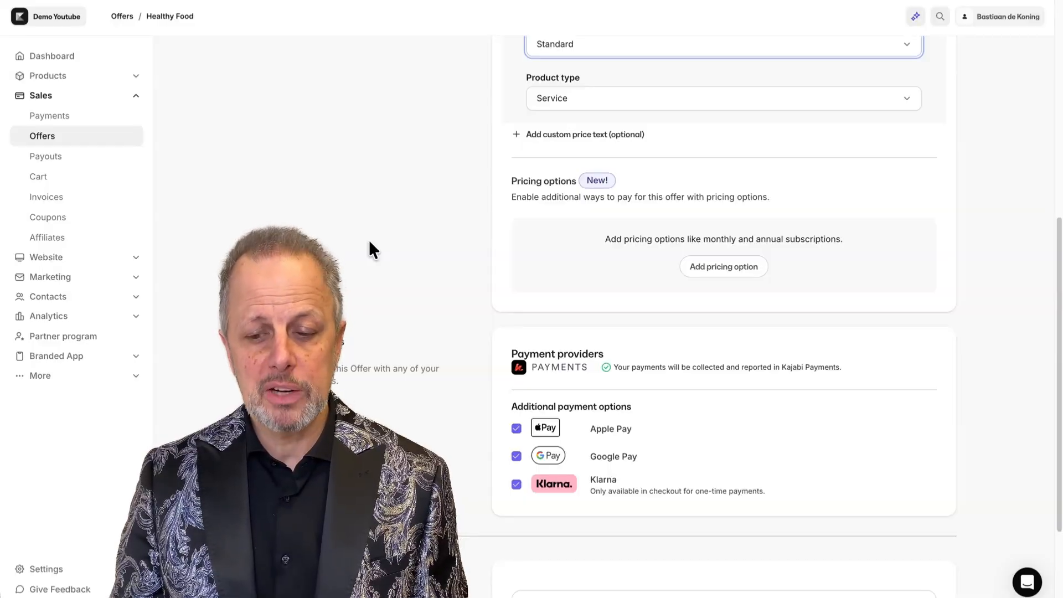
{"action": "left_click", "coordinate": [723, 266]}
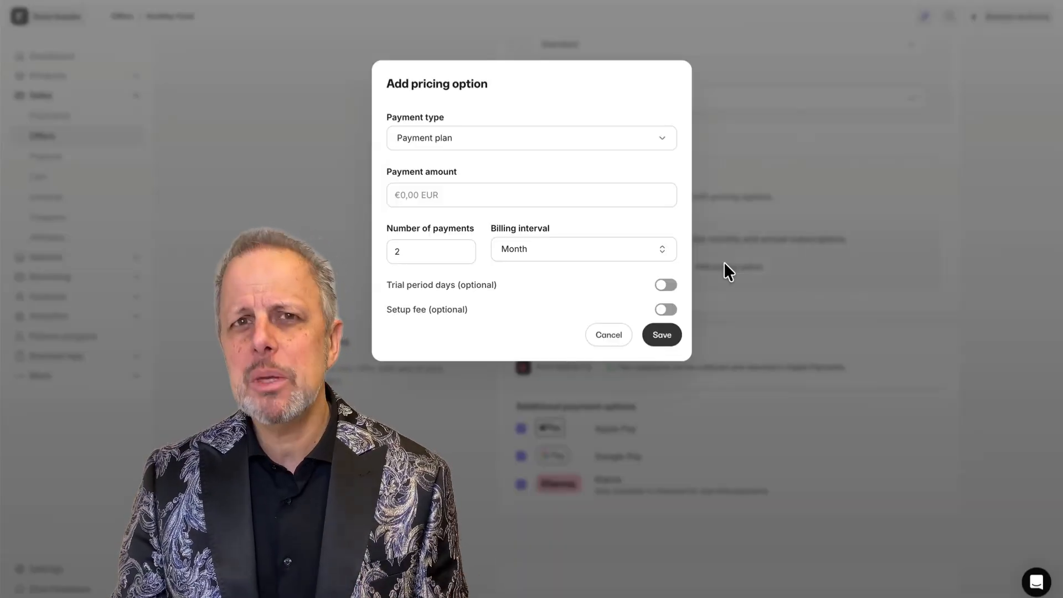
{"action": "left_click", "coordinate": [441, 194]}
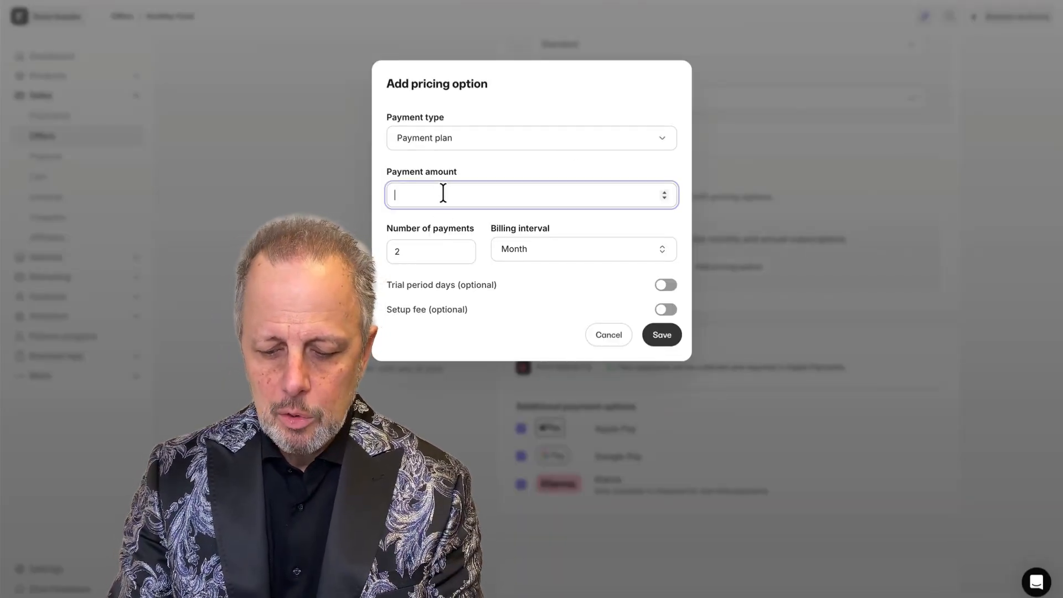
{"action": "type", "text": "105"}
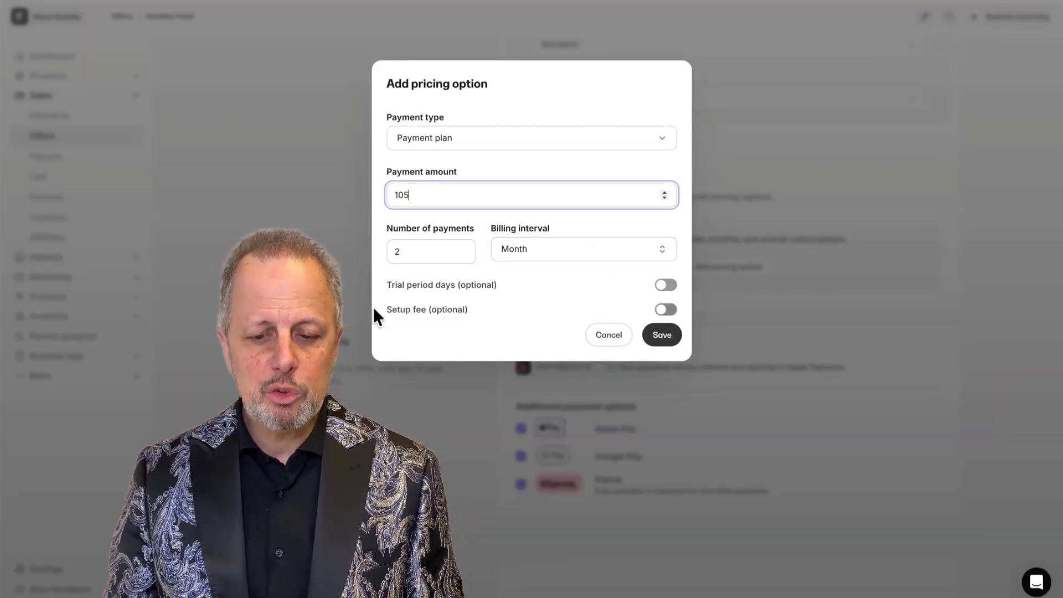
{"action": "left_click", "coordinate": [667, 285]}
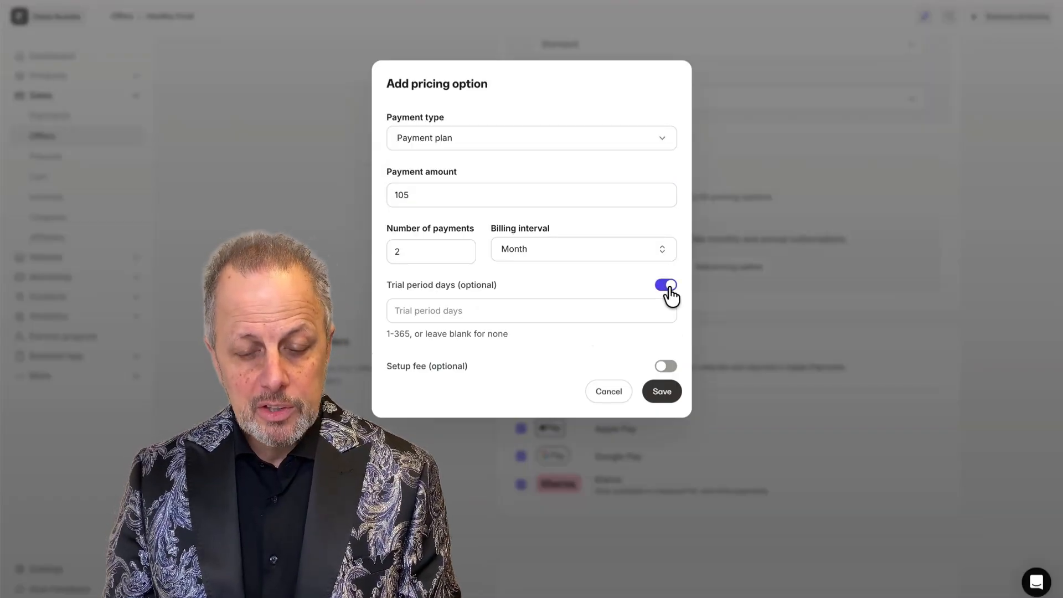
{"action": "left_click", "coordinate": [668, 287]}
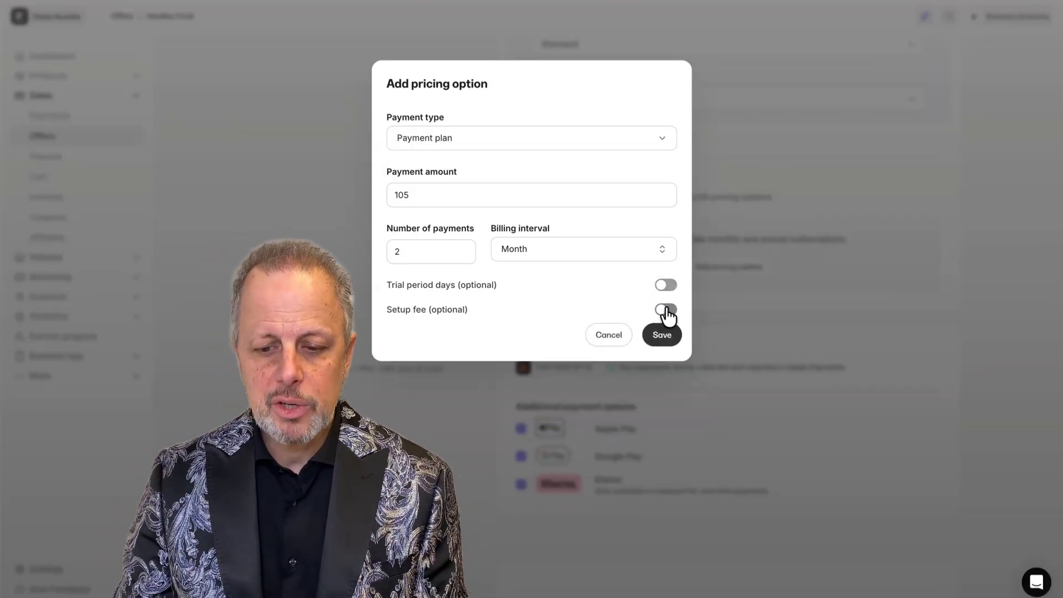
{"action": "left_click", "coordinate": [667, 310]}
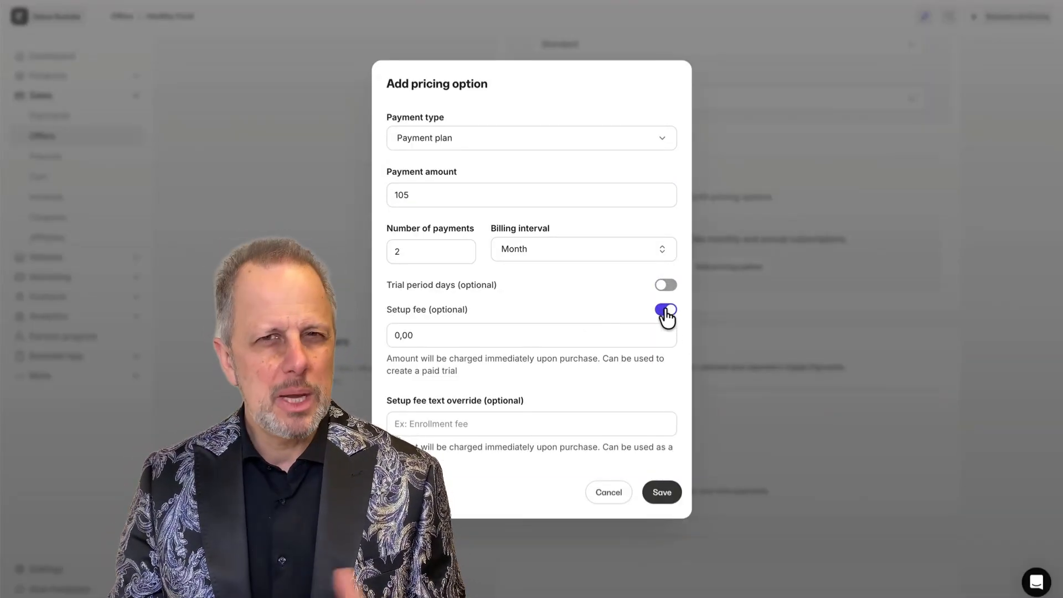
{"action": "left_click", "coordinate": [669, 314]}
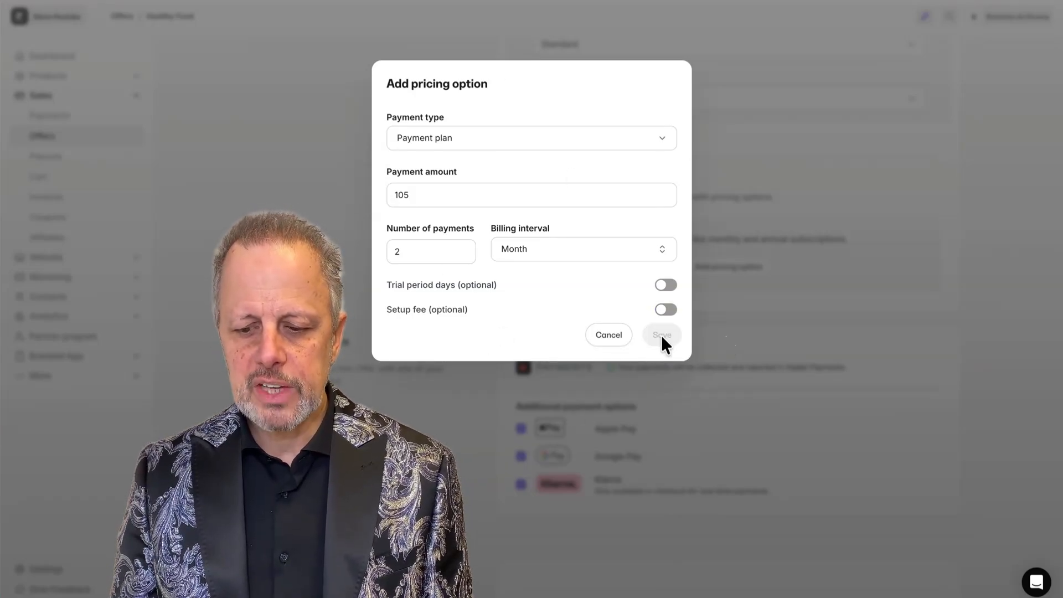
{"action": "left_click", "coordinate": [663, 335]}
Review the offer's pricing options and payment providers, then save the offer.
{"action": "scroll", "coordinate": [402, 346], "scroll_direction": "down", "scroll_amount": 3}
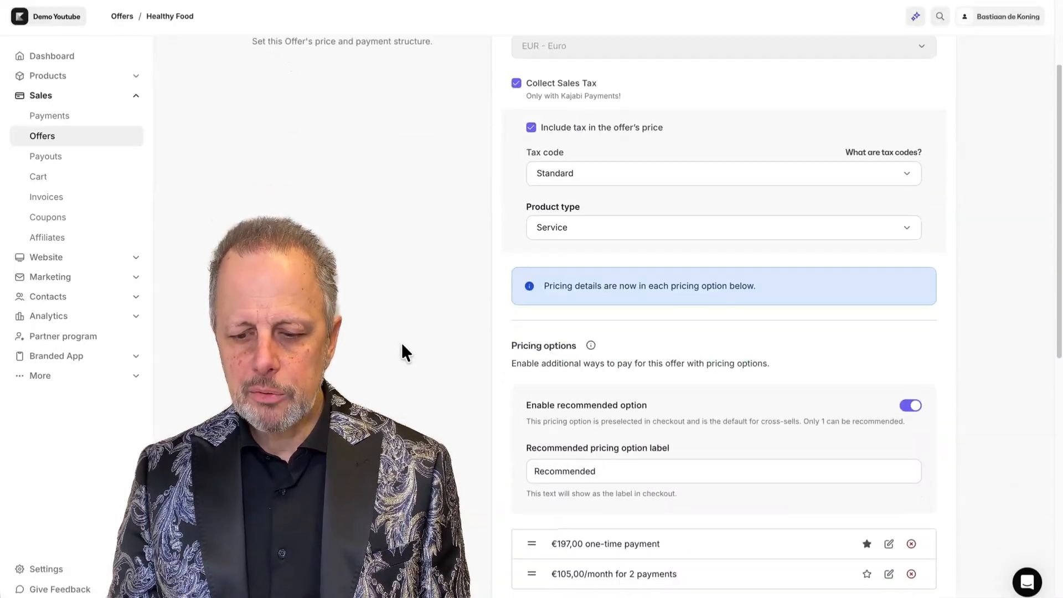
{"action": "scroll", "coordinate": [401, 352], "scroll_direction": "down", "scroll_amount": 5}
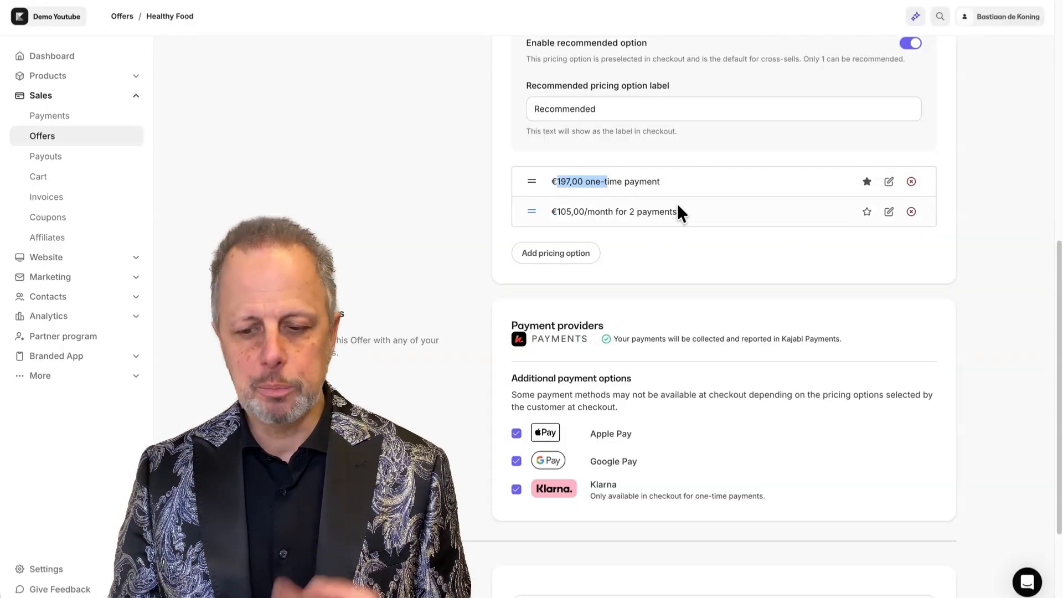
{"action": "scroll", "coordinate": [403, 235], "scroll_direction": "down", "scroll_amount": 3}
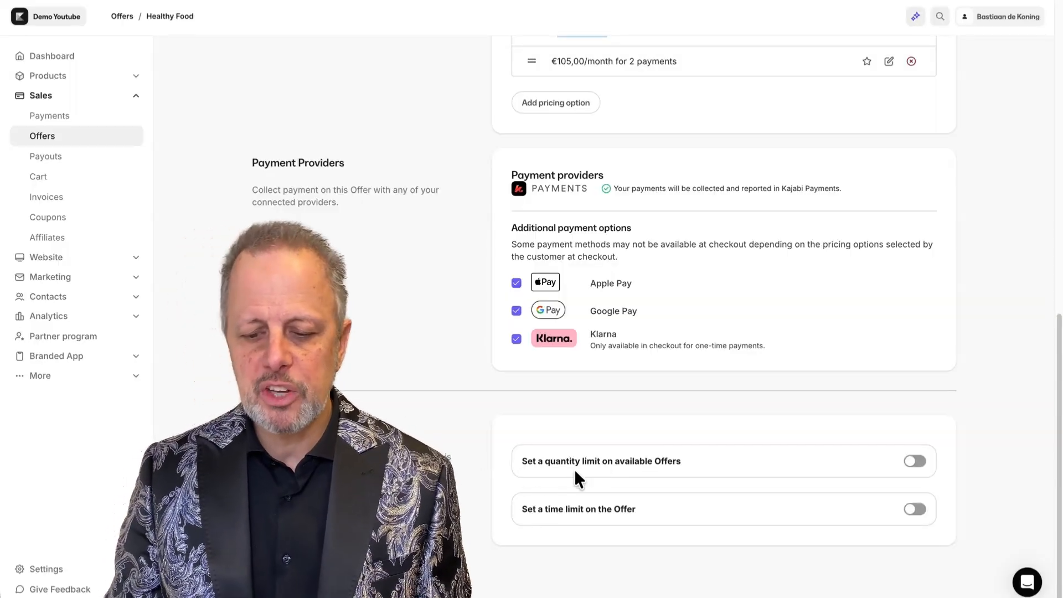
{"action": "scroll", "coordinate": [539, 511], "scroll_direction": "up", "scroll_amount": 12}
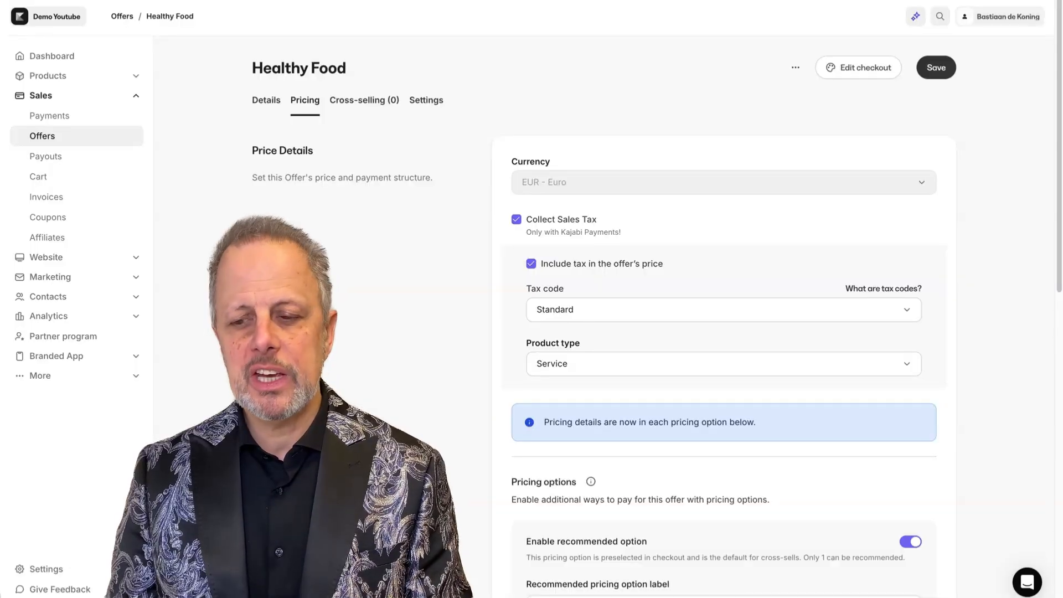
{"action": "left_click", "coordinate": [936, 68]}
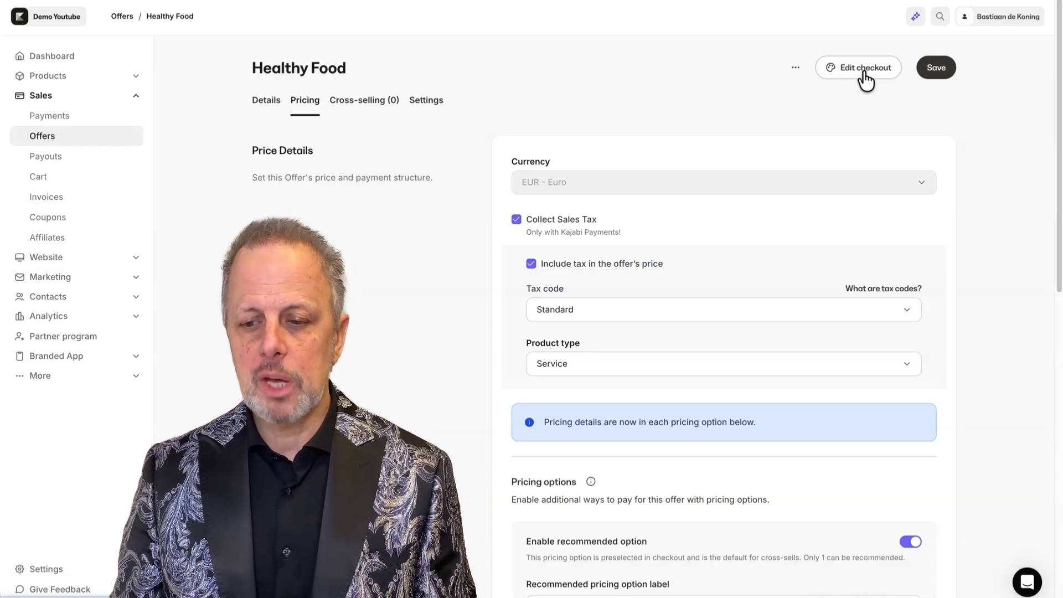
Enable an order bump at checkout offering the Coaching session Kajabi offer.
{"action": "left_click", "coordinate": [865, 71]}
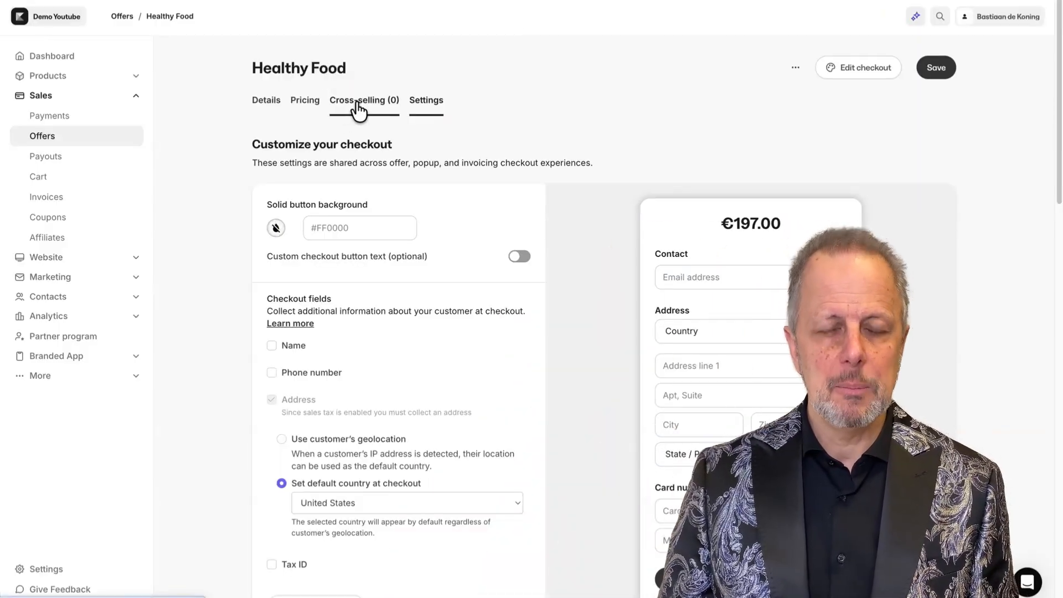
{"action": "left_click", "coordinate": [359, 108]}
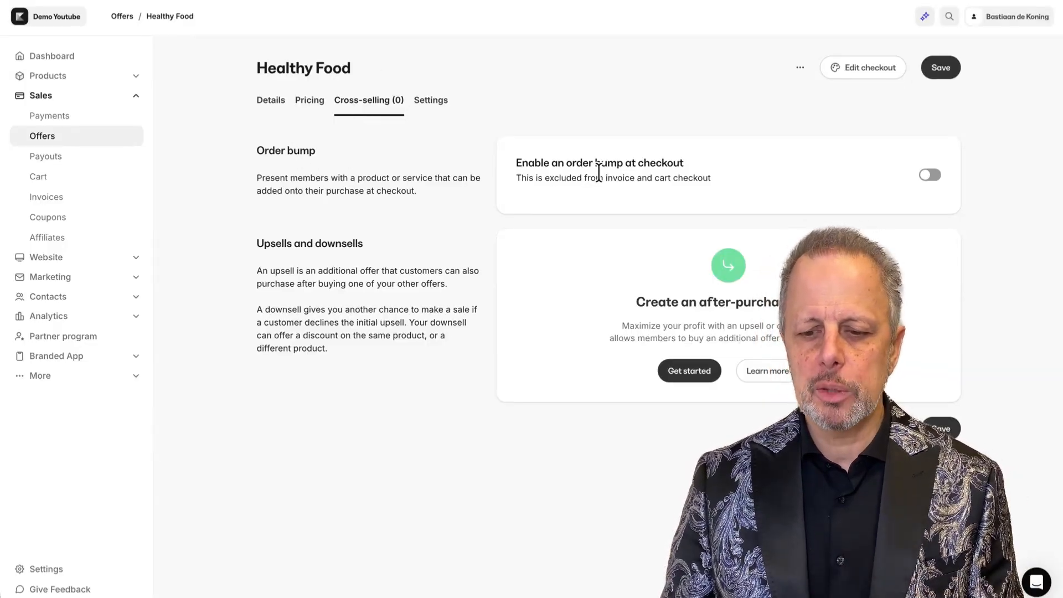
{"action": "left_click", "coordinate": [929, 176]}
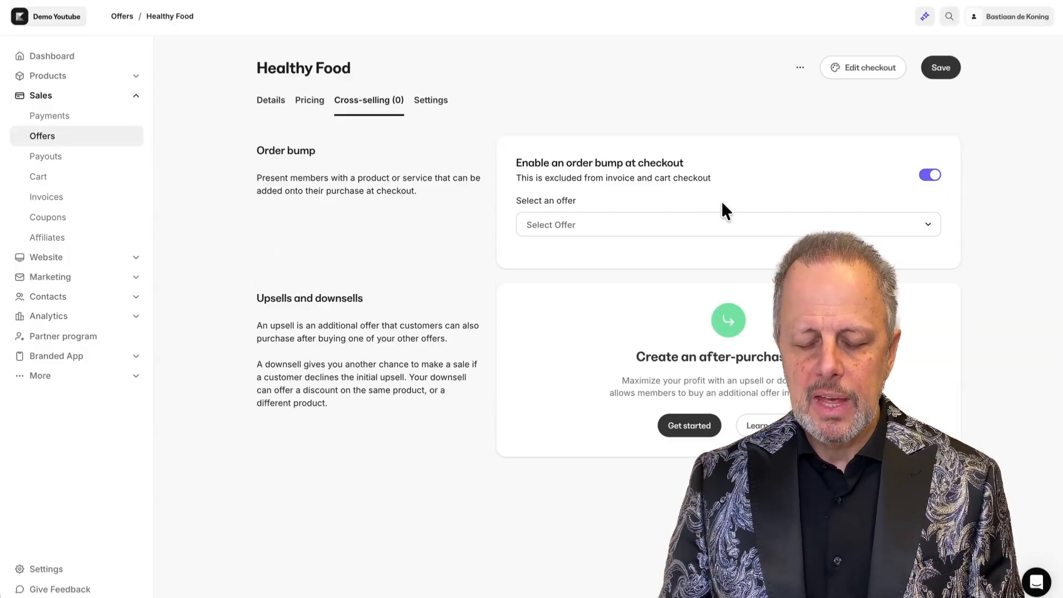
{"action": "left_click", "coordinate": [606, 226]}
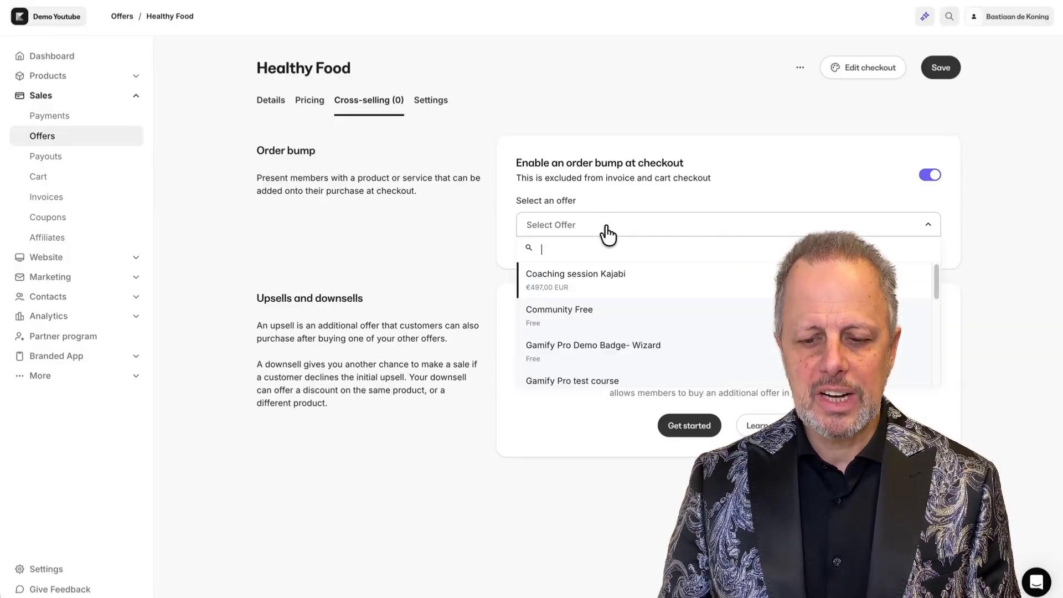
{"action": "left_click", "coordinate": [588, 277]}
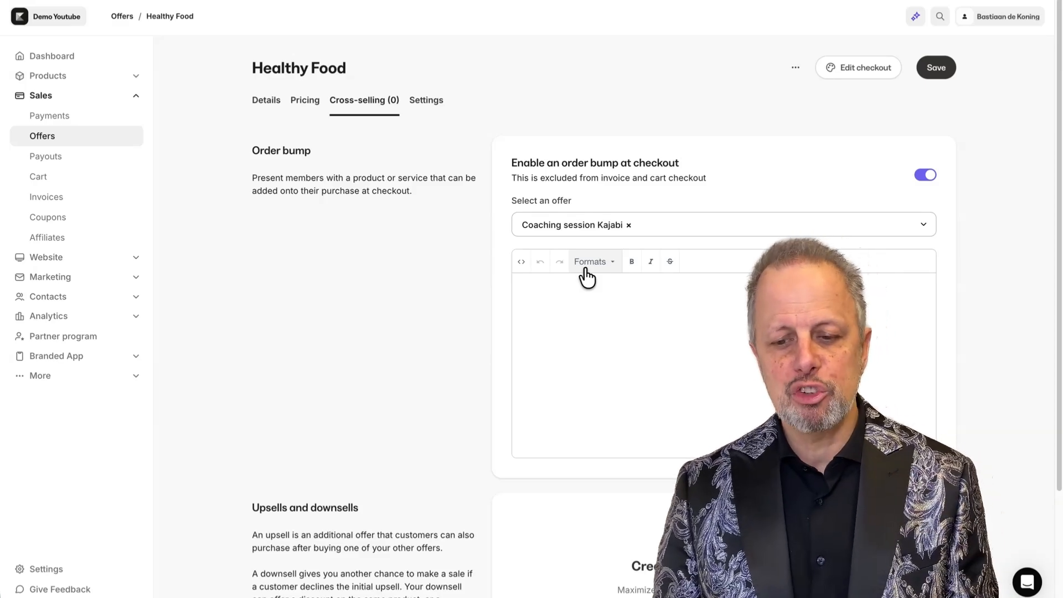
{"action": "left_click", "coordinate": [564, 293]}
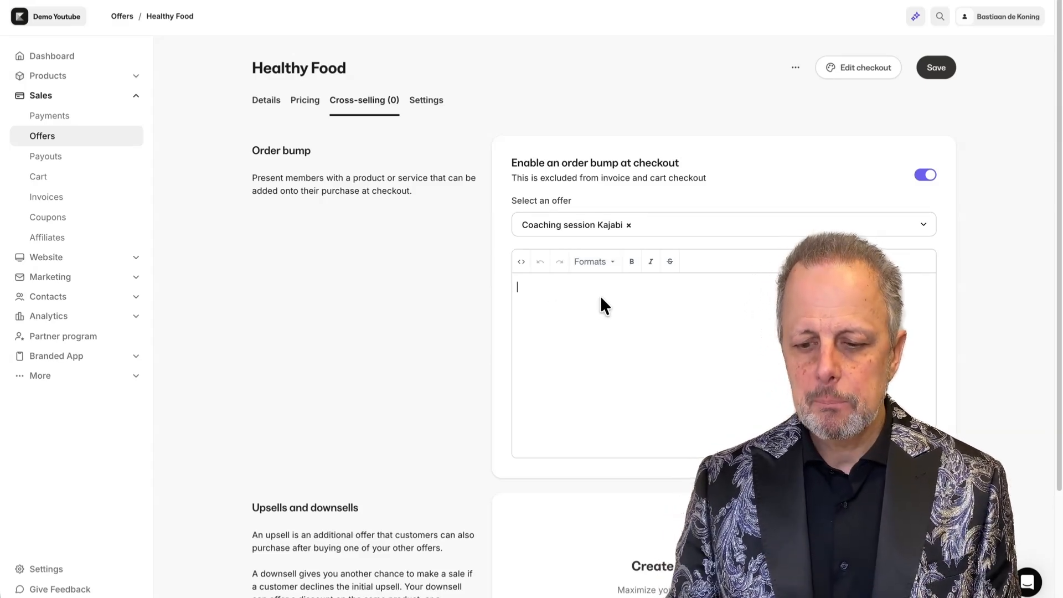
Preview the order bump in the checkout editor, then return to the offers list.
{"action": "left_click", "coordinate": [848, 81]}
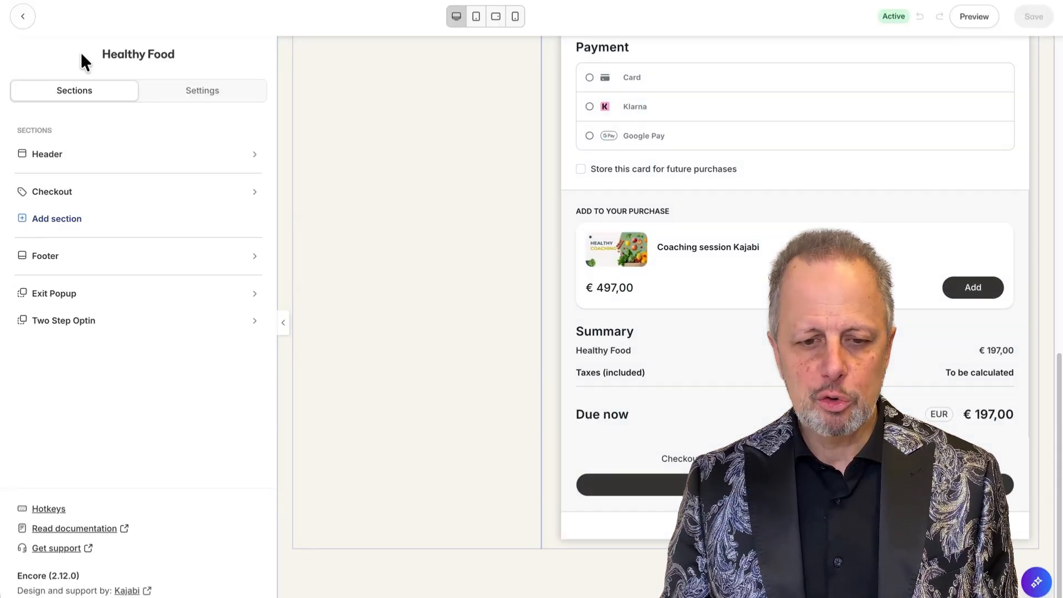
{"action": "left_click", "coordinate": [24, 17]}
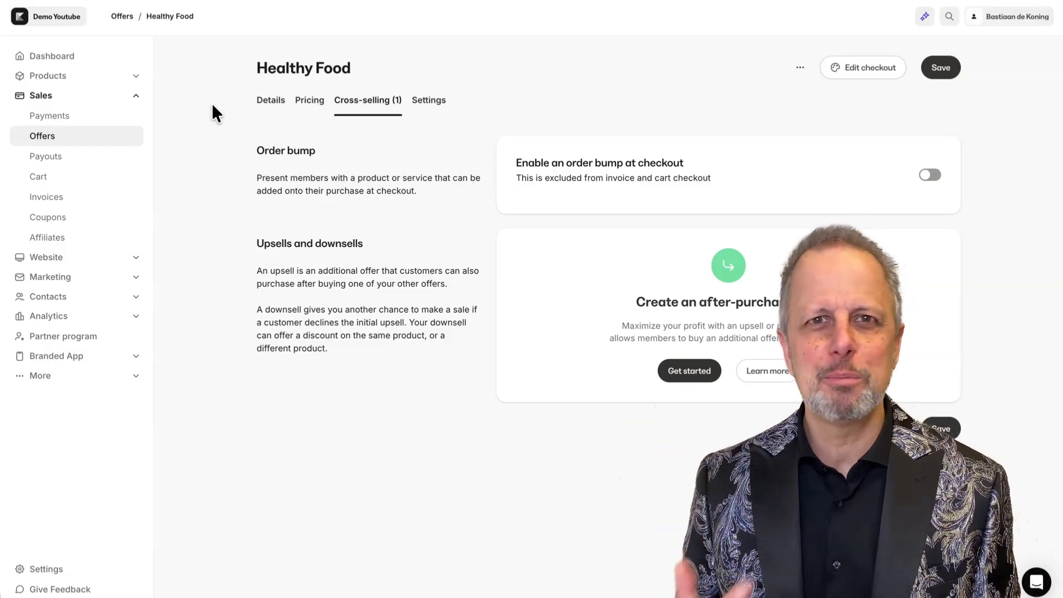
{"action": "left_click", "coordinate": [43, 135]}
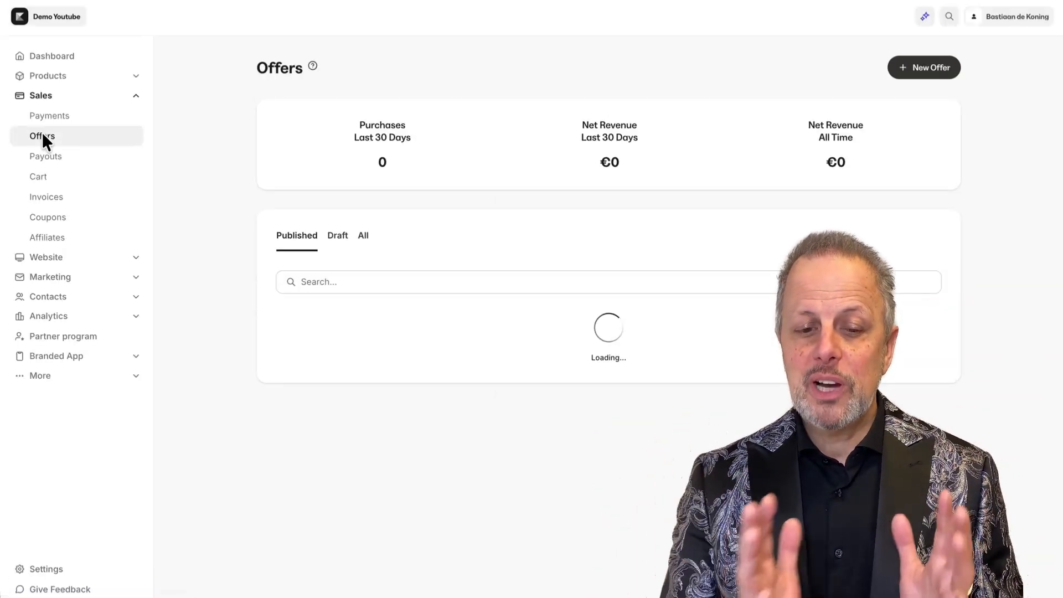